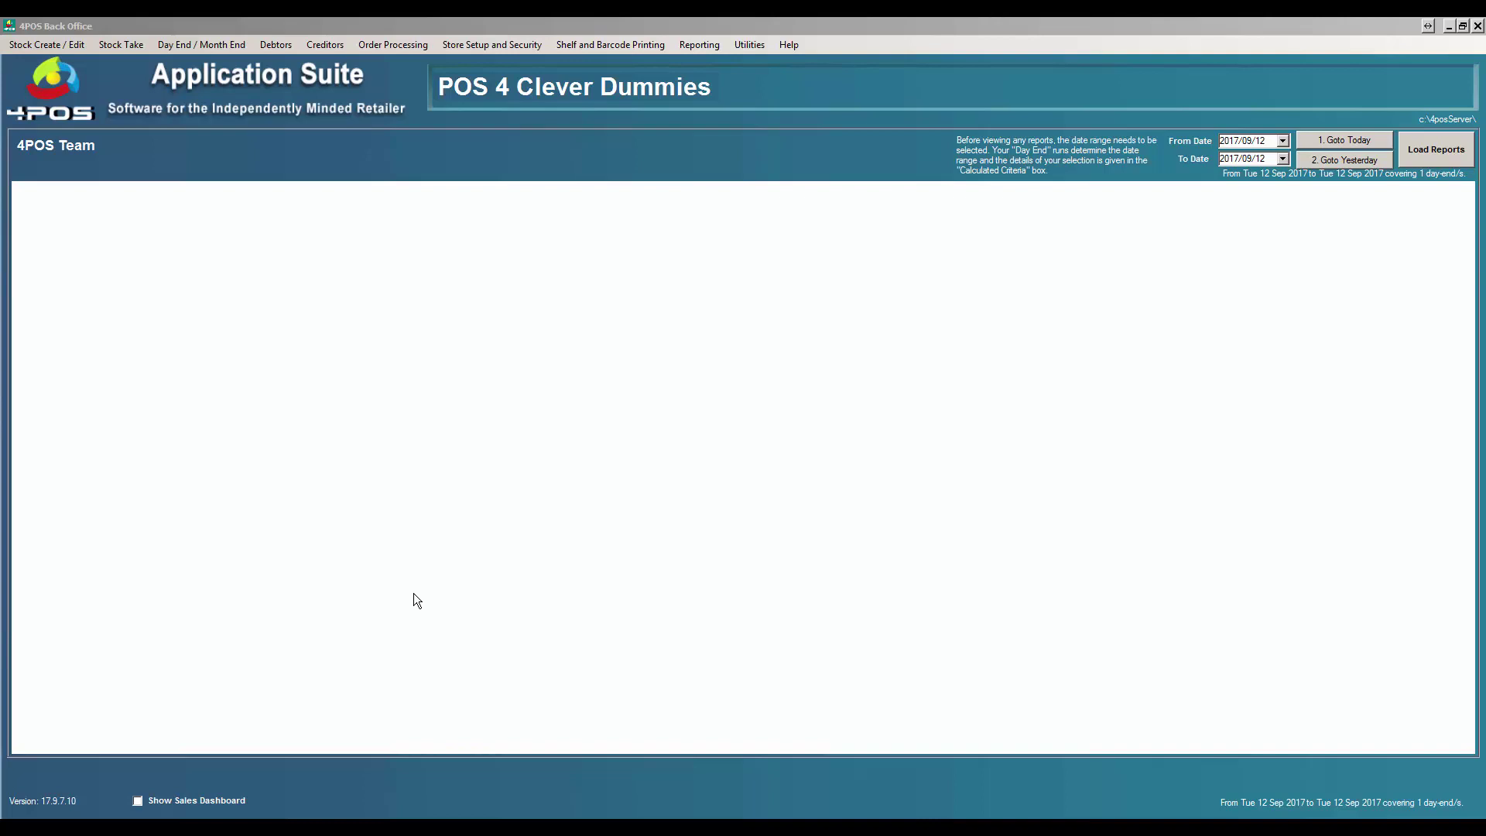
Open Amend Stock Item By Detail under Stock Create / Edit to list the Beer Local stock items
click(65, 49)
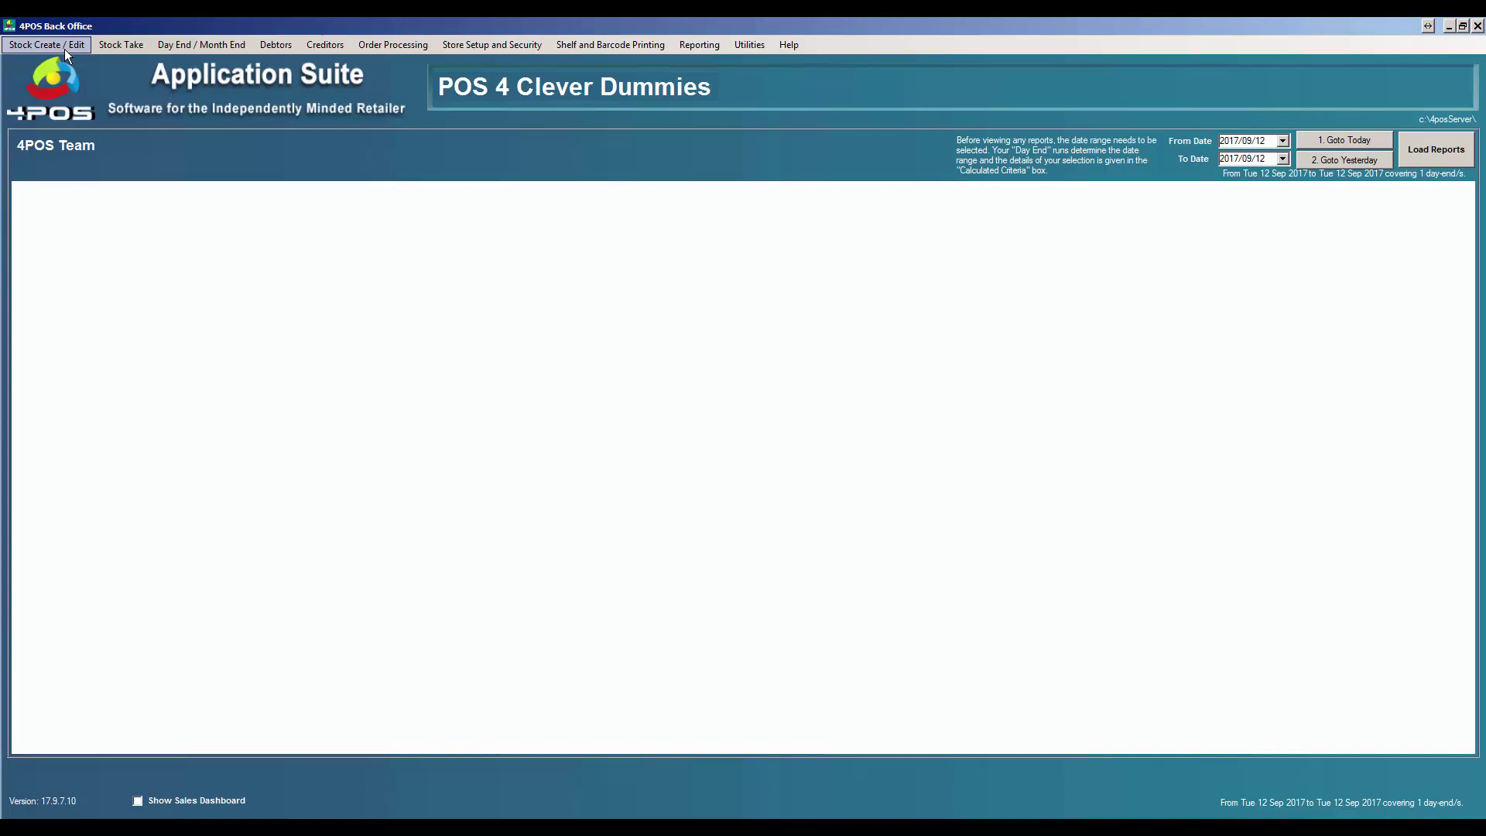
click(45, 45)
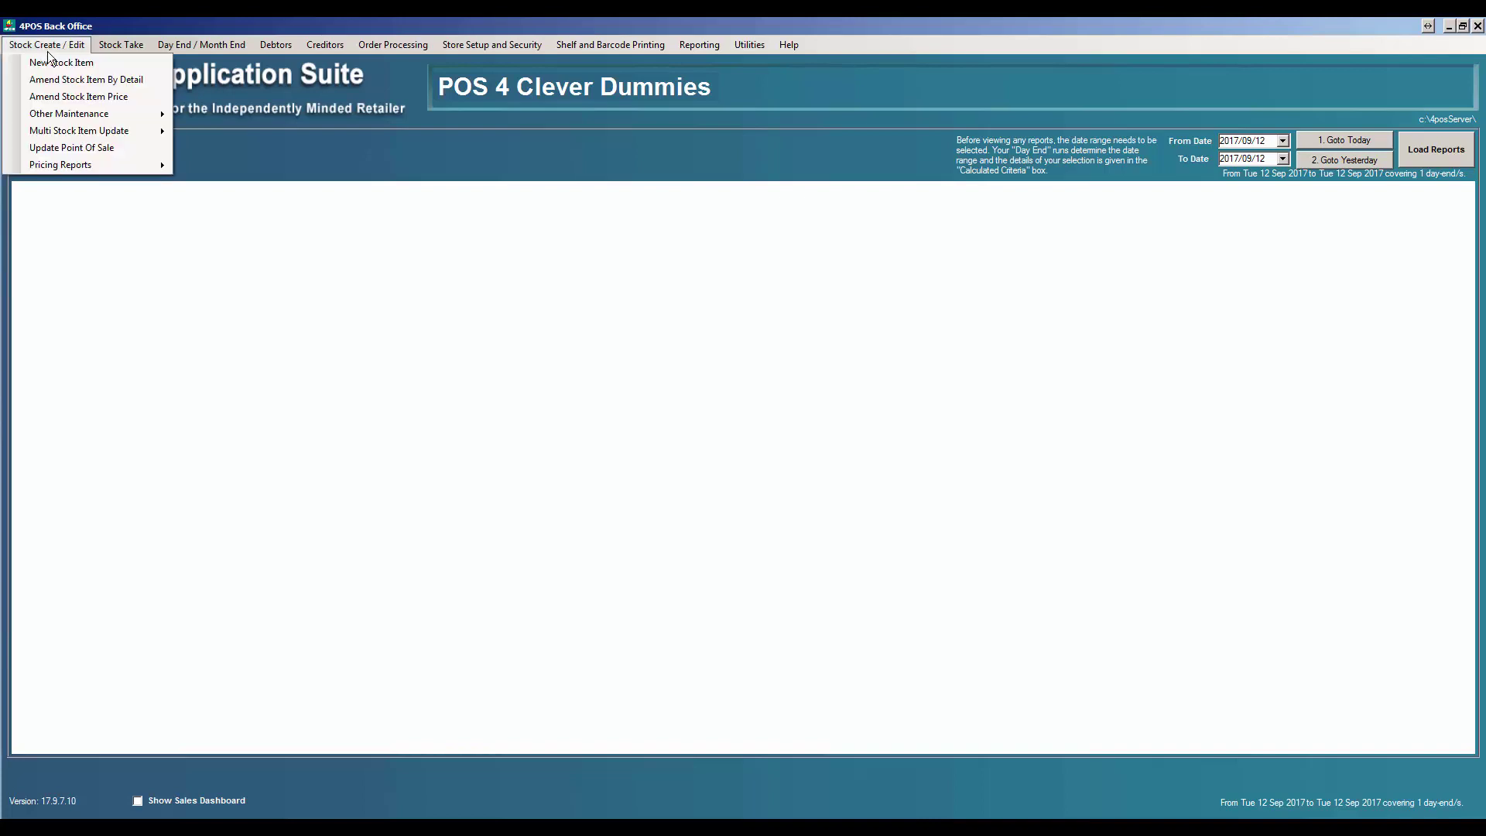
click(63, 80)
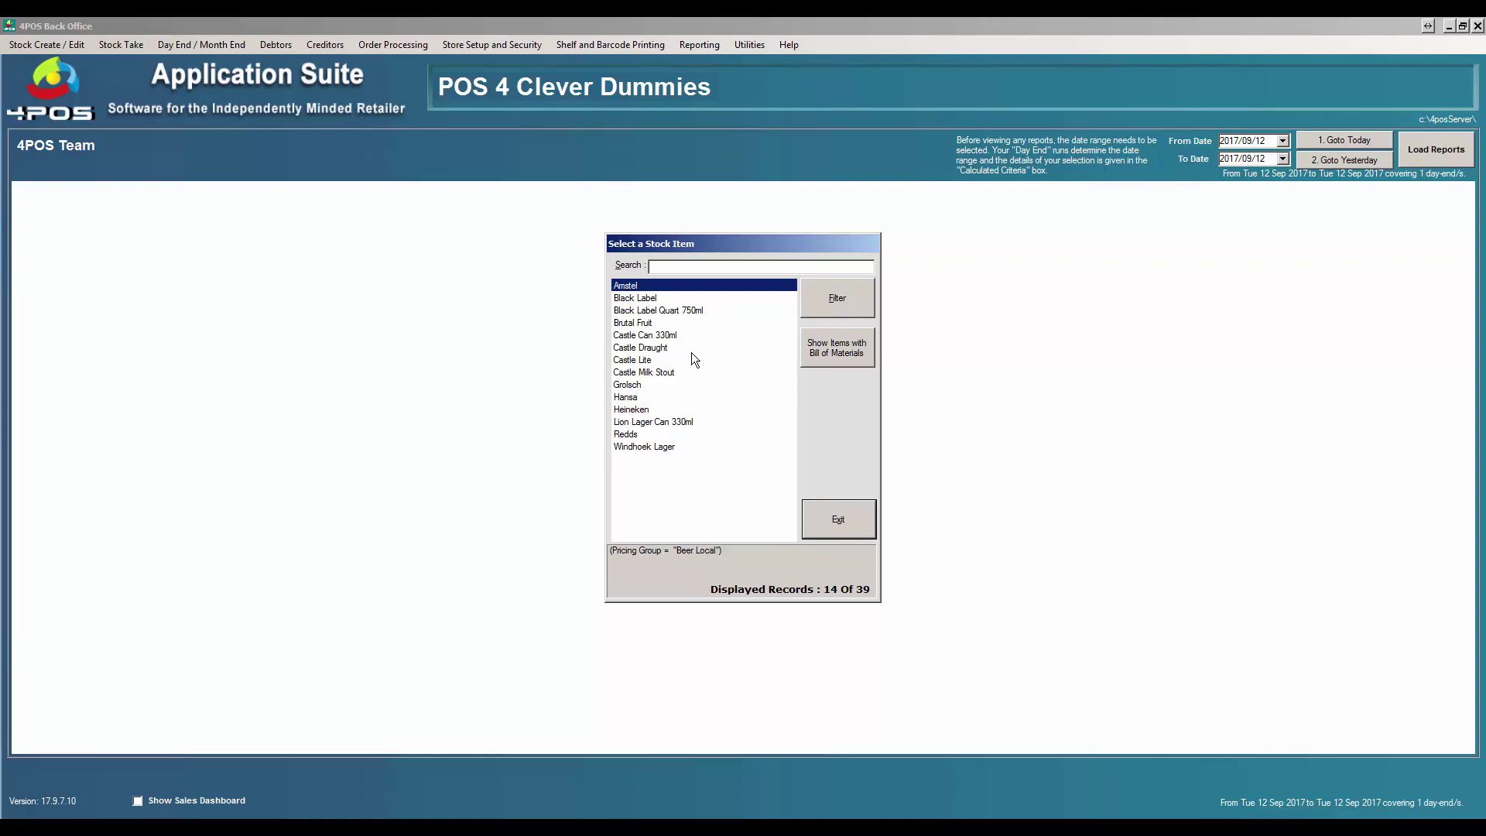
Select Black Label Quart 750ml in the Select a Stock Item list
click(653, 310)
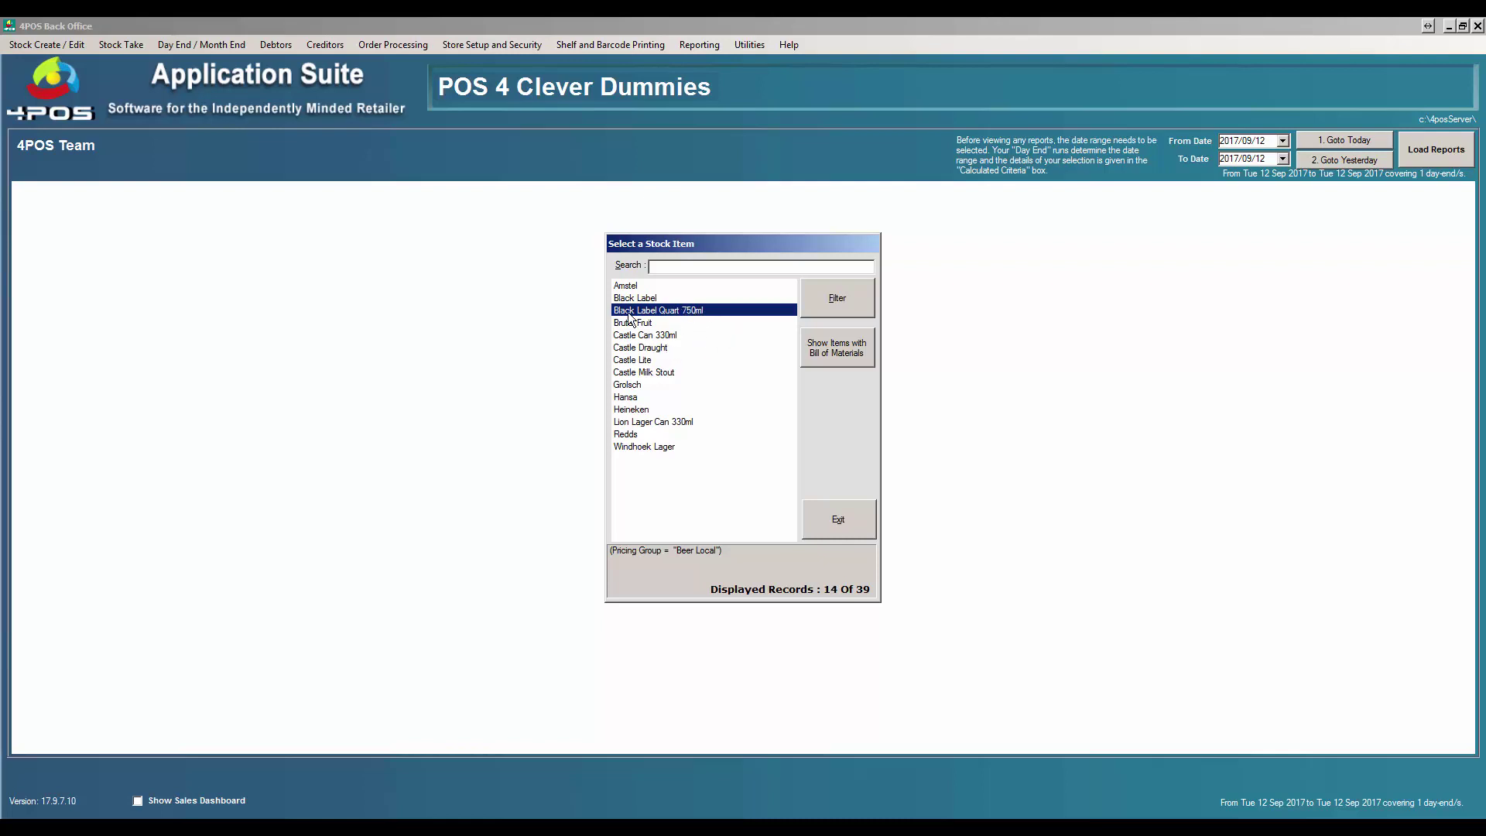
double_click(690, 313)
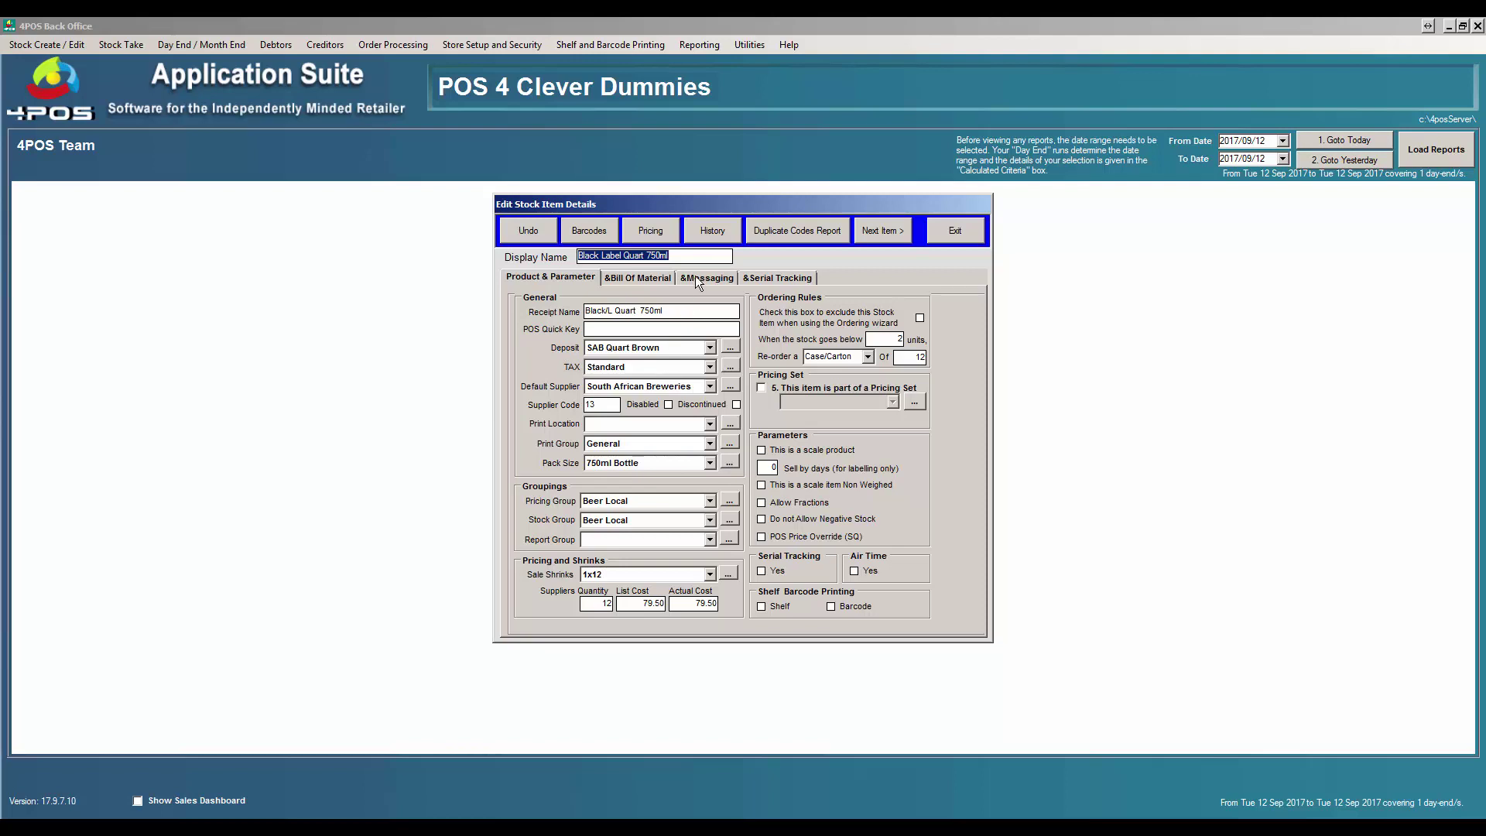
click(683, 314)
Open the SAB Quart Brown deposit and step through its fields, keeping Standard VAT and 12 bottles per case
click(734, 350)
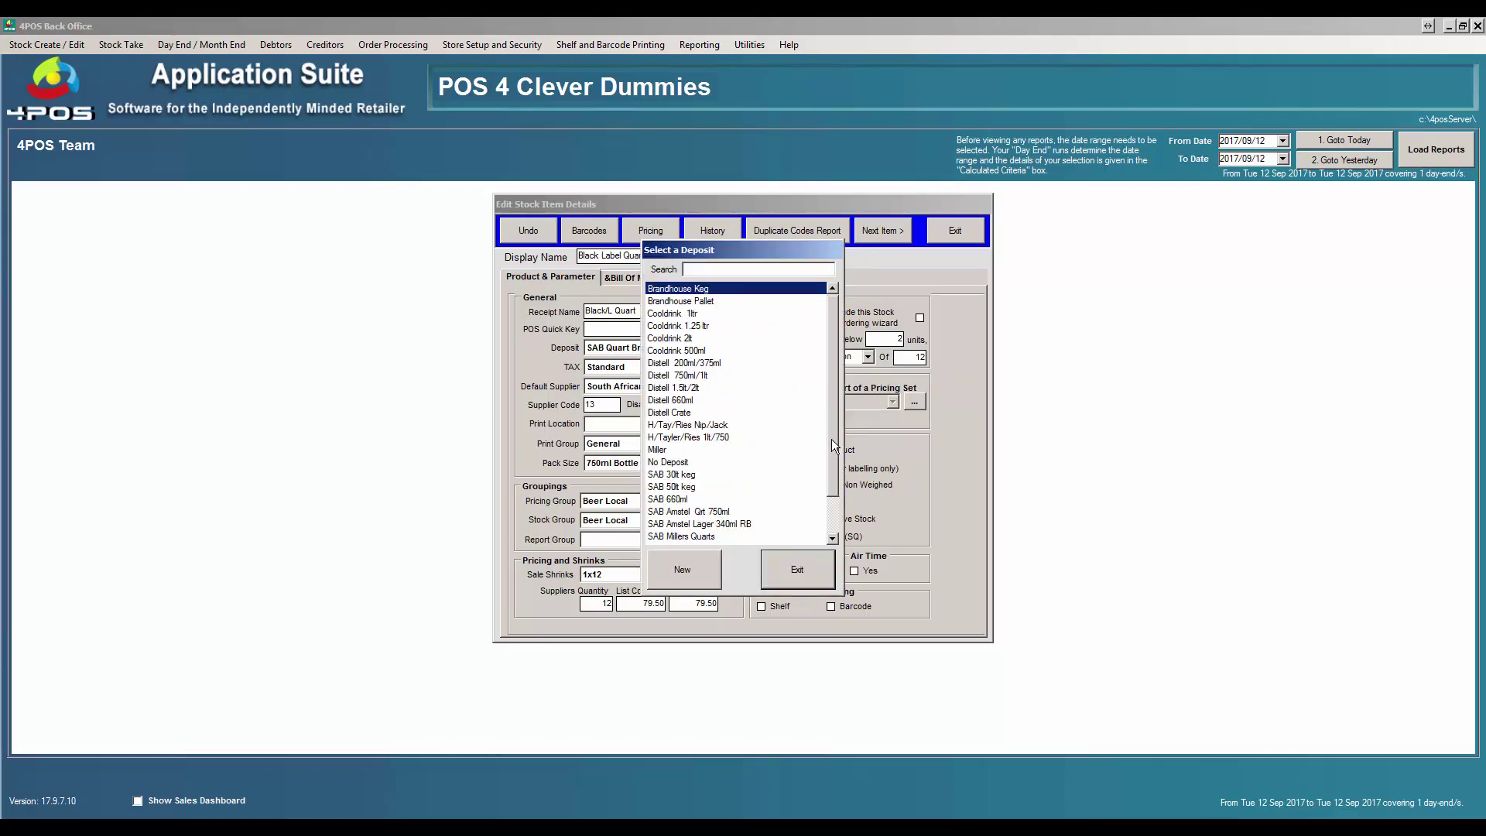
scroll(830, 464, down, 2)
double_click(681, 525)
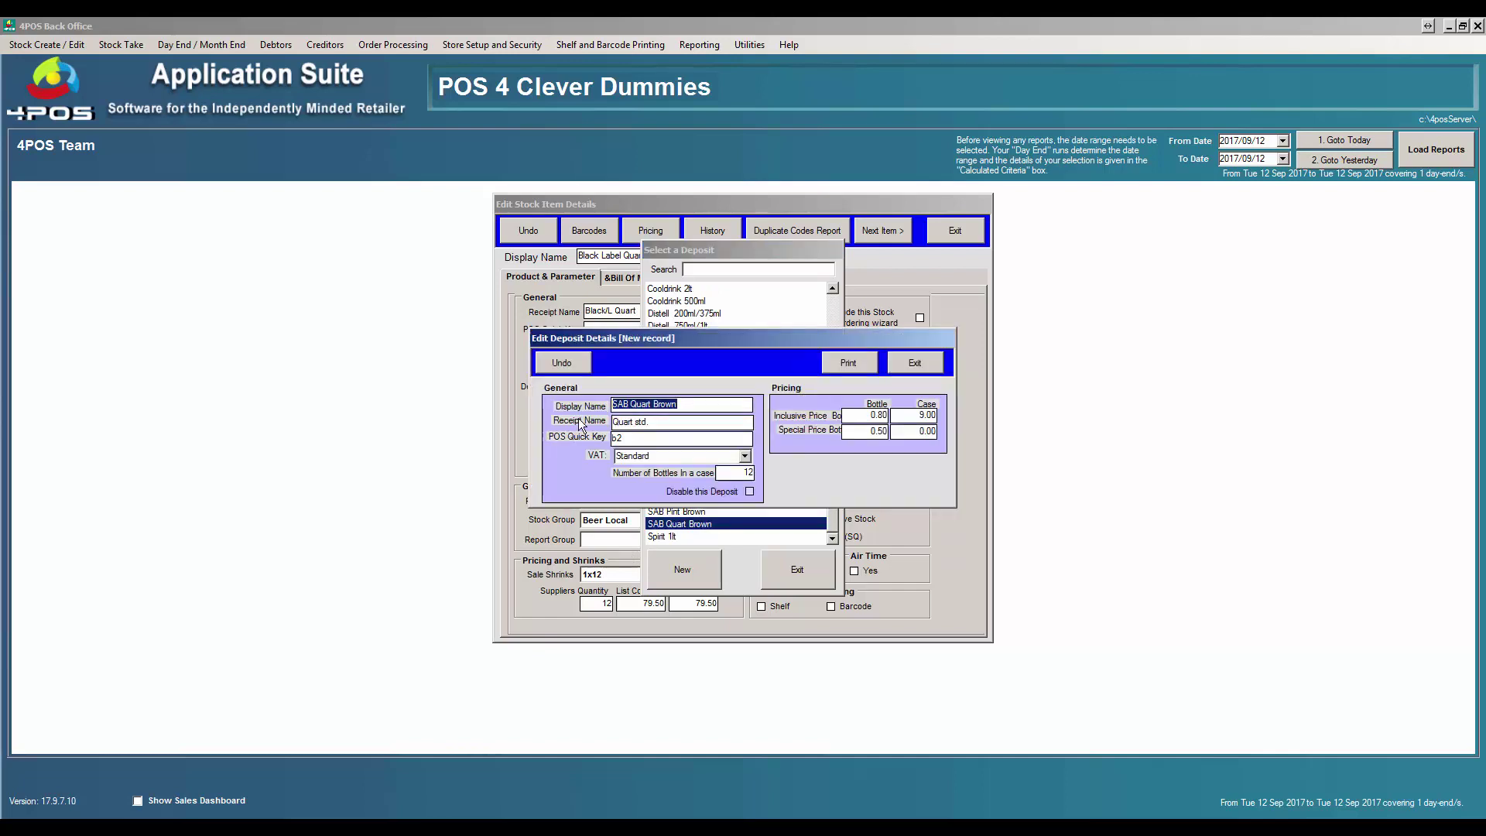
key(Tab)
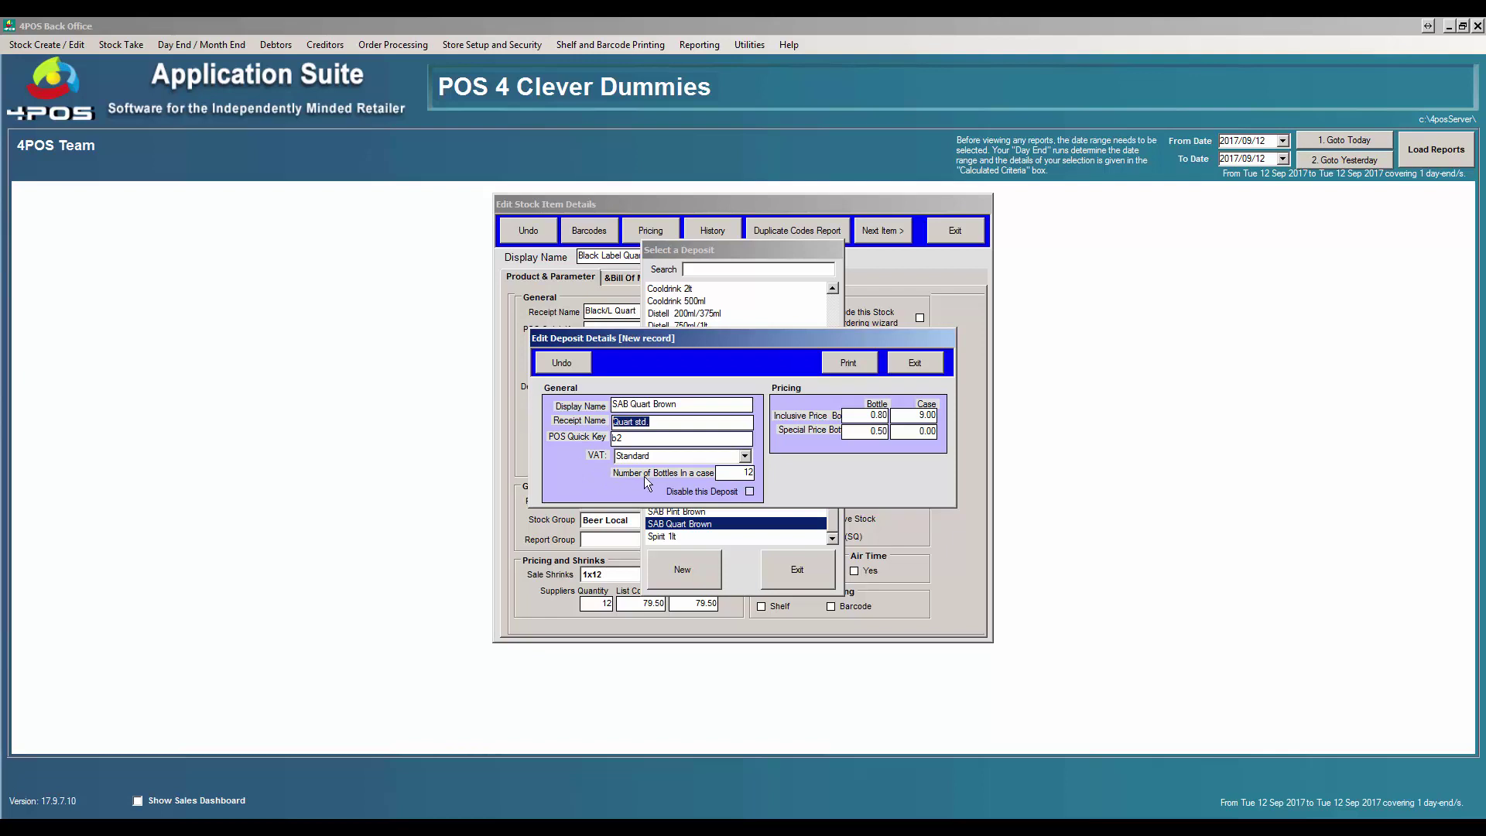
click(650, 444)
click(745, 456)
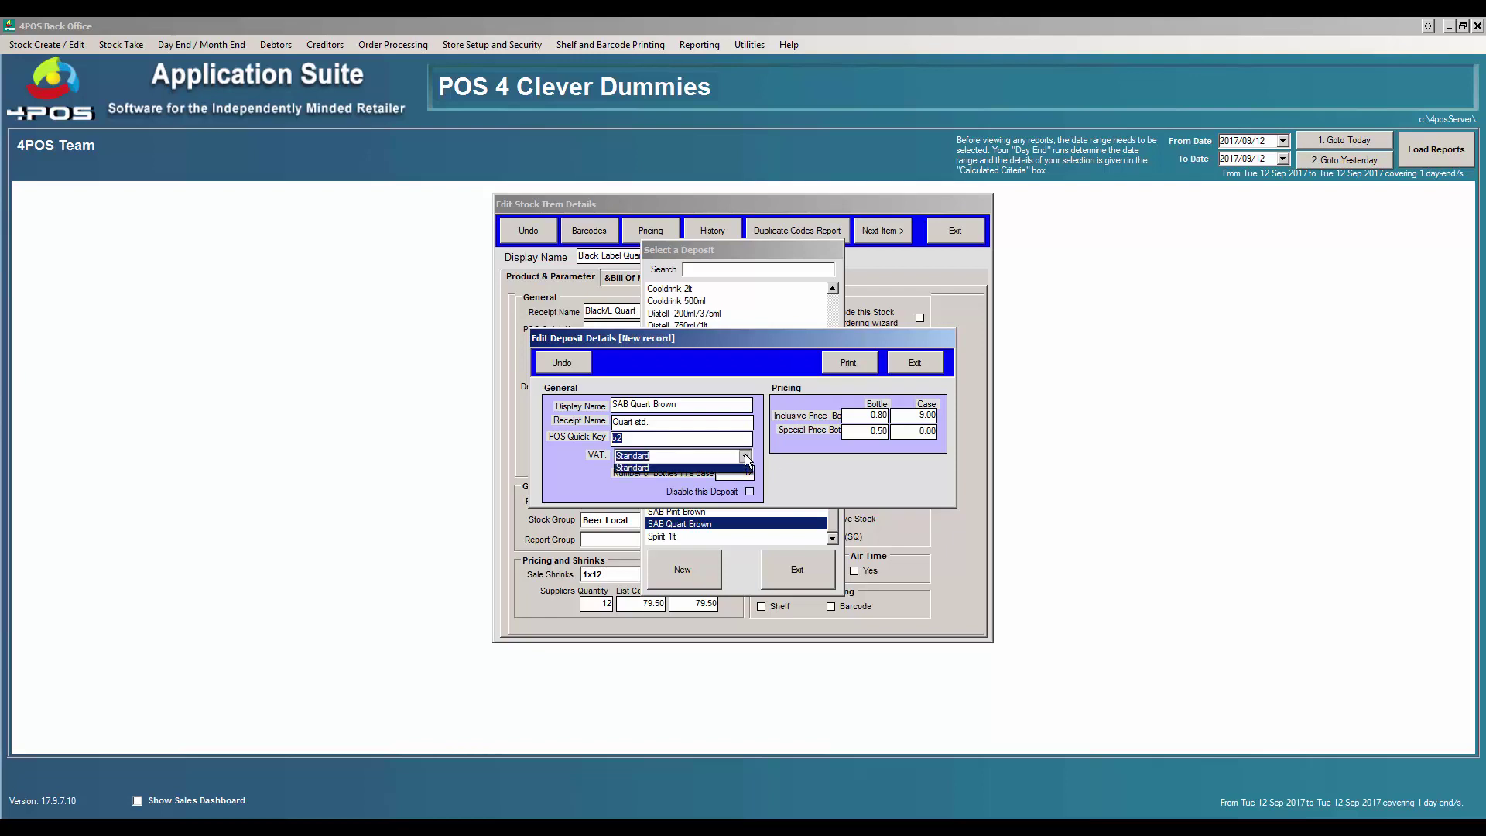
click(746, 457)
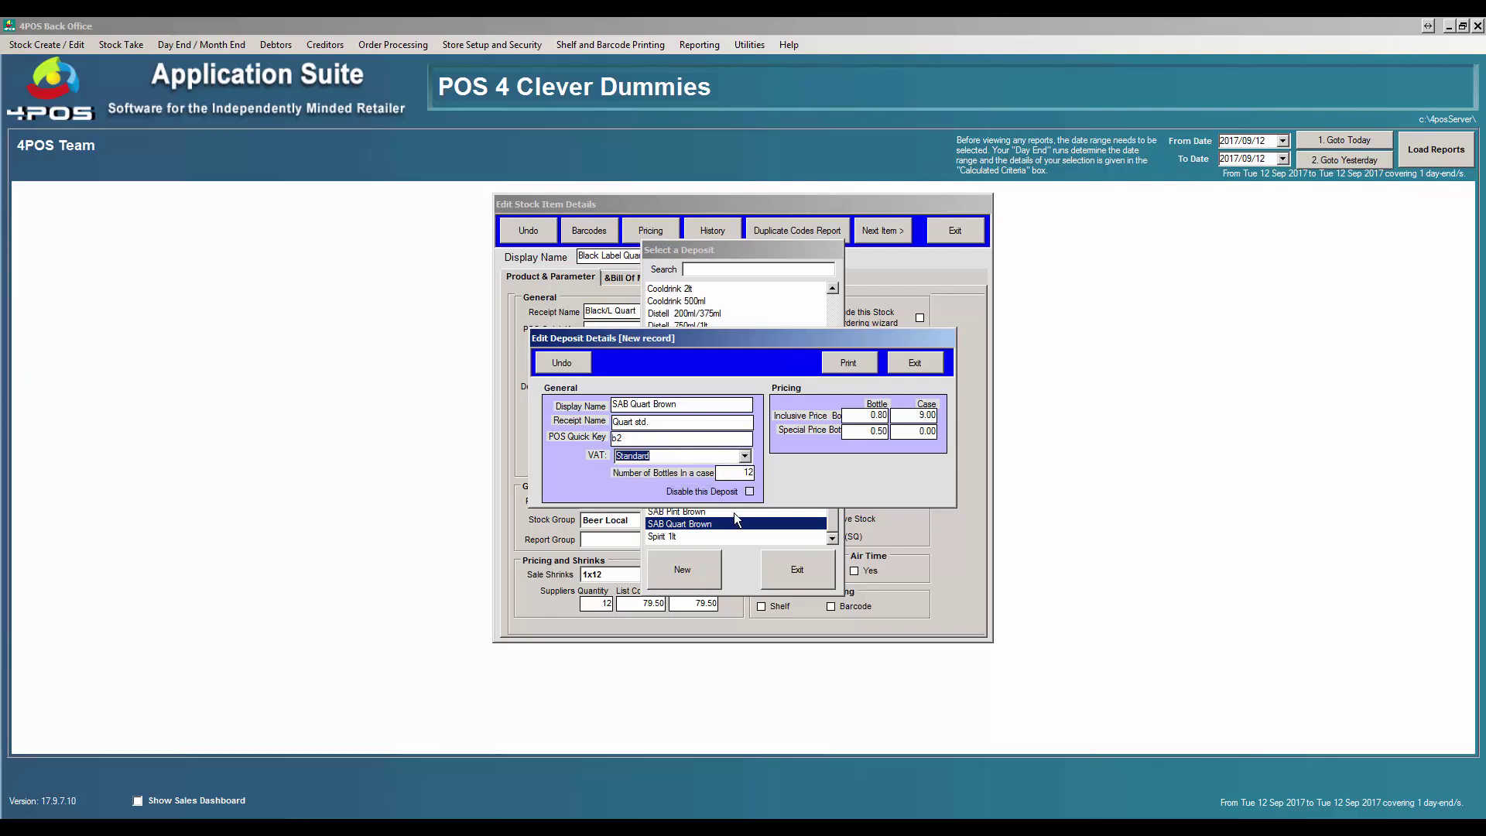
key(Tab)
Enter 5.00 as SAB Quart Brown's special case price, leaving 0.80, 9.00 and 0.50 unchanged
click(874, 417)
key(Tab)
click(862, 433)
click(918, 432)
text(5)
key(Tab)
Exit the deposit windows and show Black Label Quart 750ml's pricing (9.10, 26.99, 54.99, 108.99)
click(909, 362)
click(806, 573)
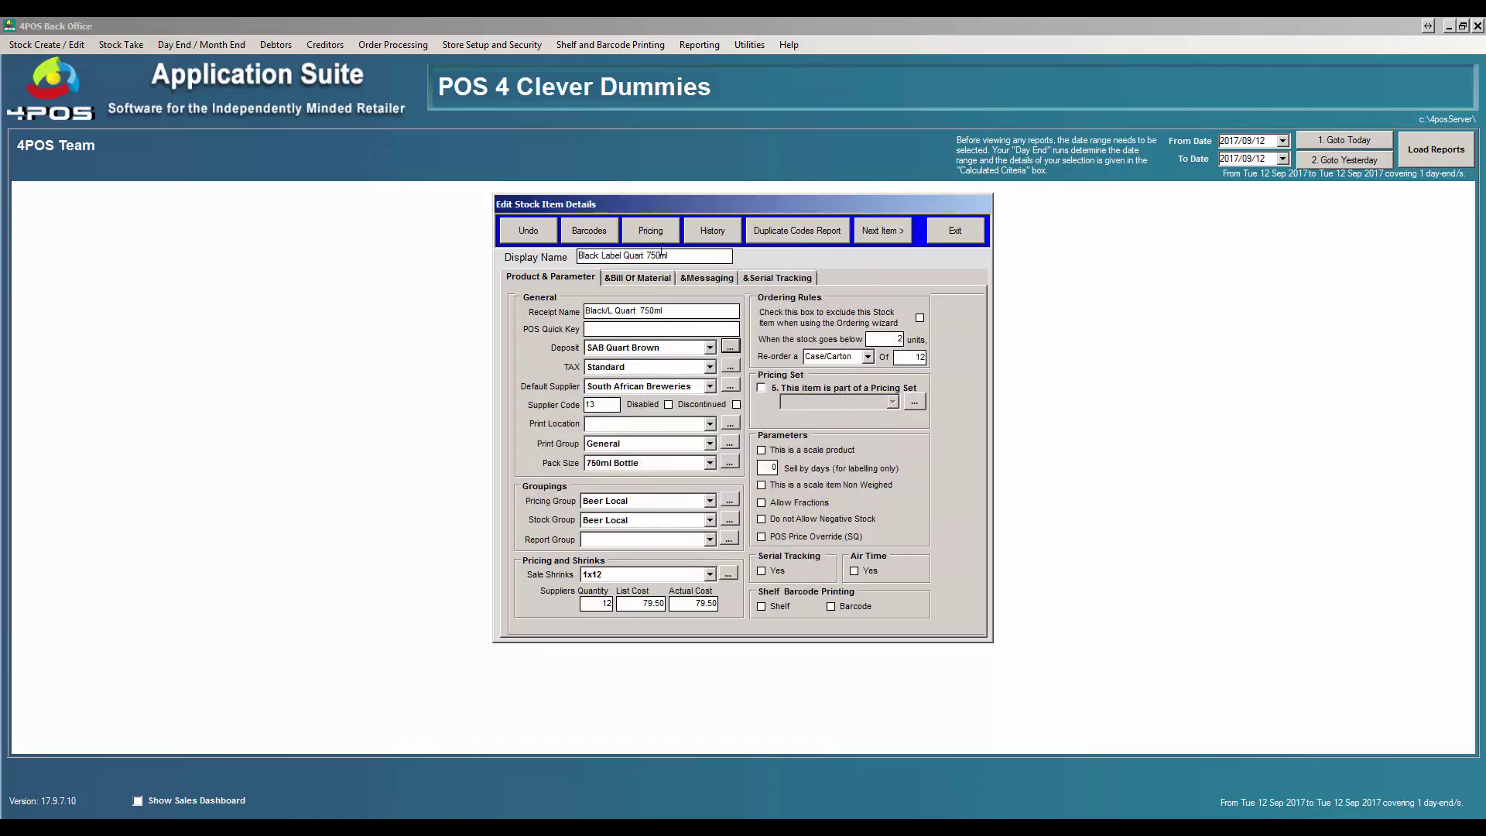
click(666, 227)
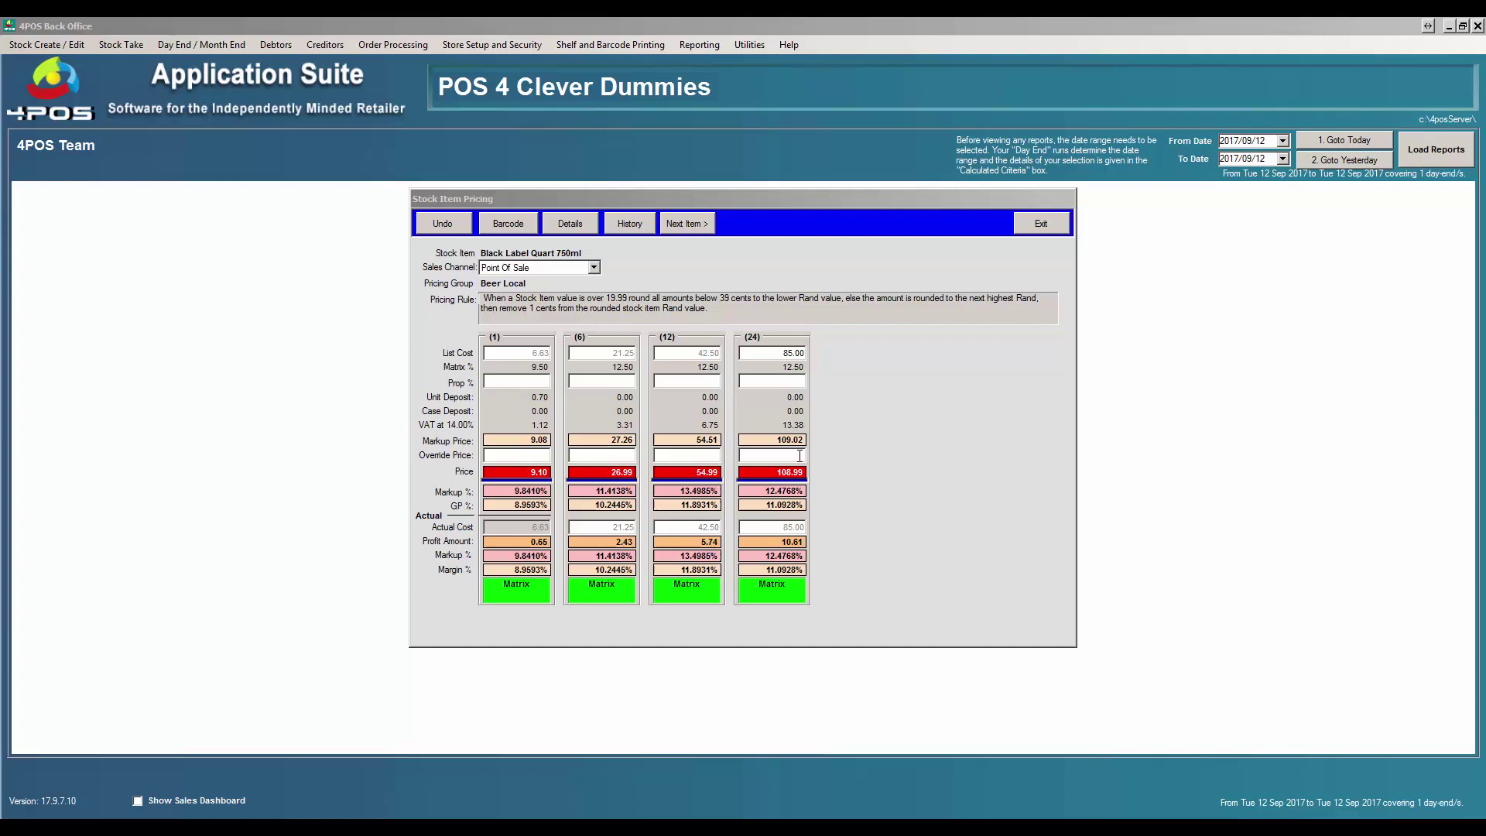
Close the pricing and item windows and run Update Point Of Sale with 3. Update All
click(1033, 223)
click(842, 524)
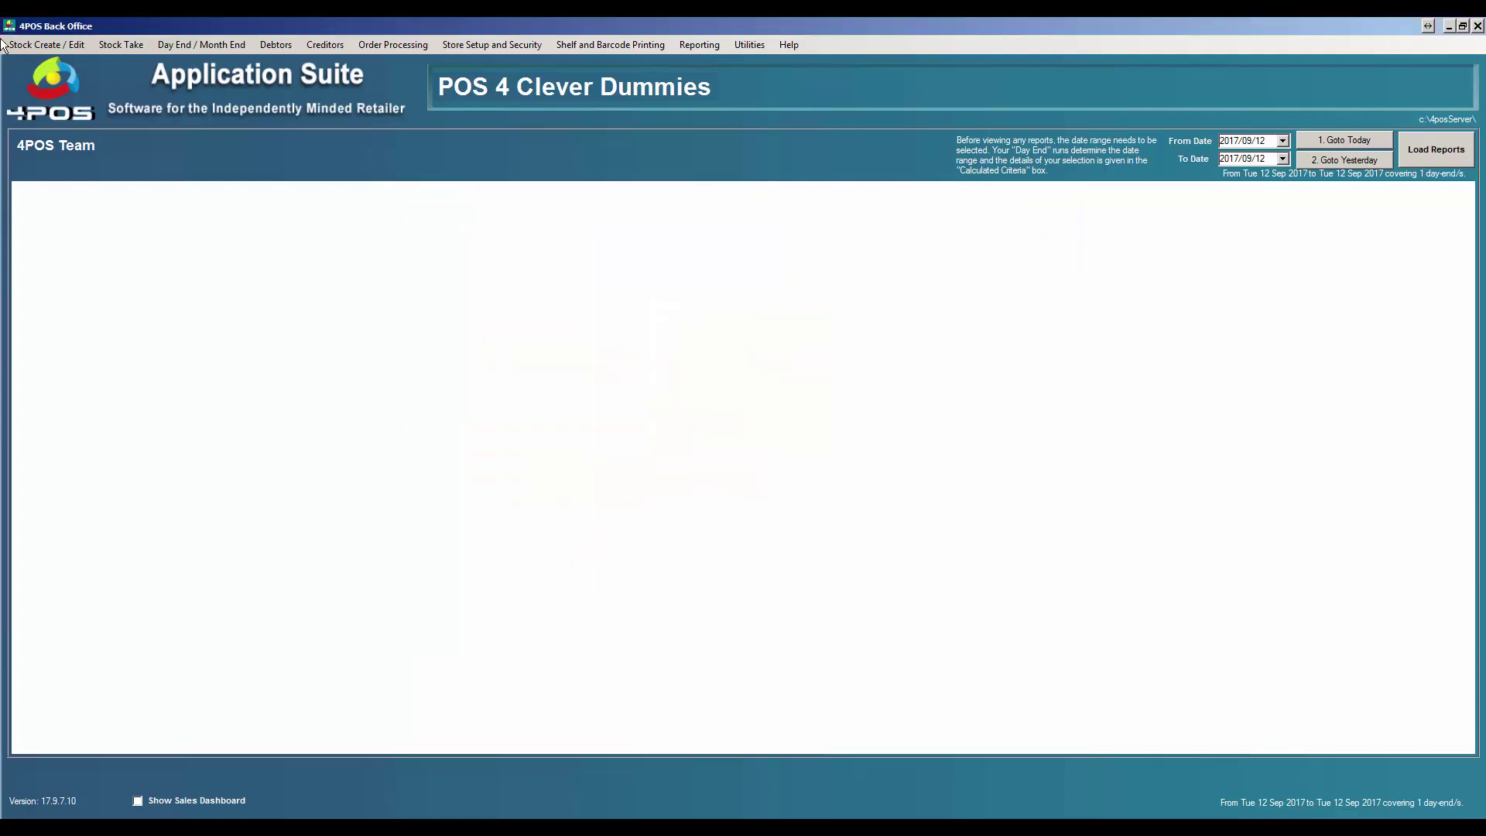
click(46, 44)
click(67, 148)
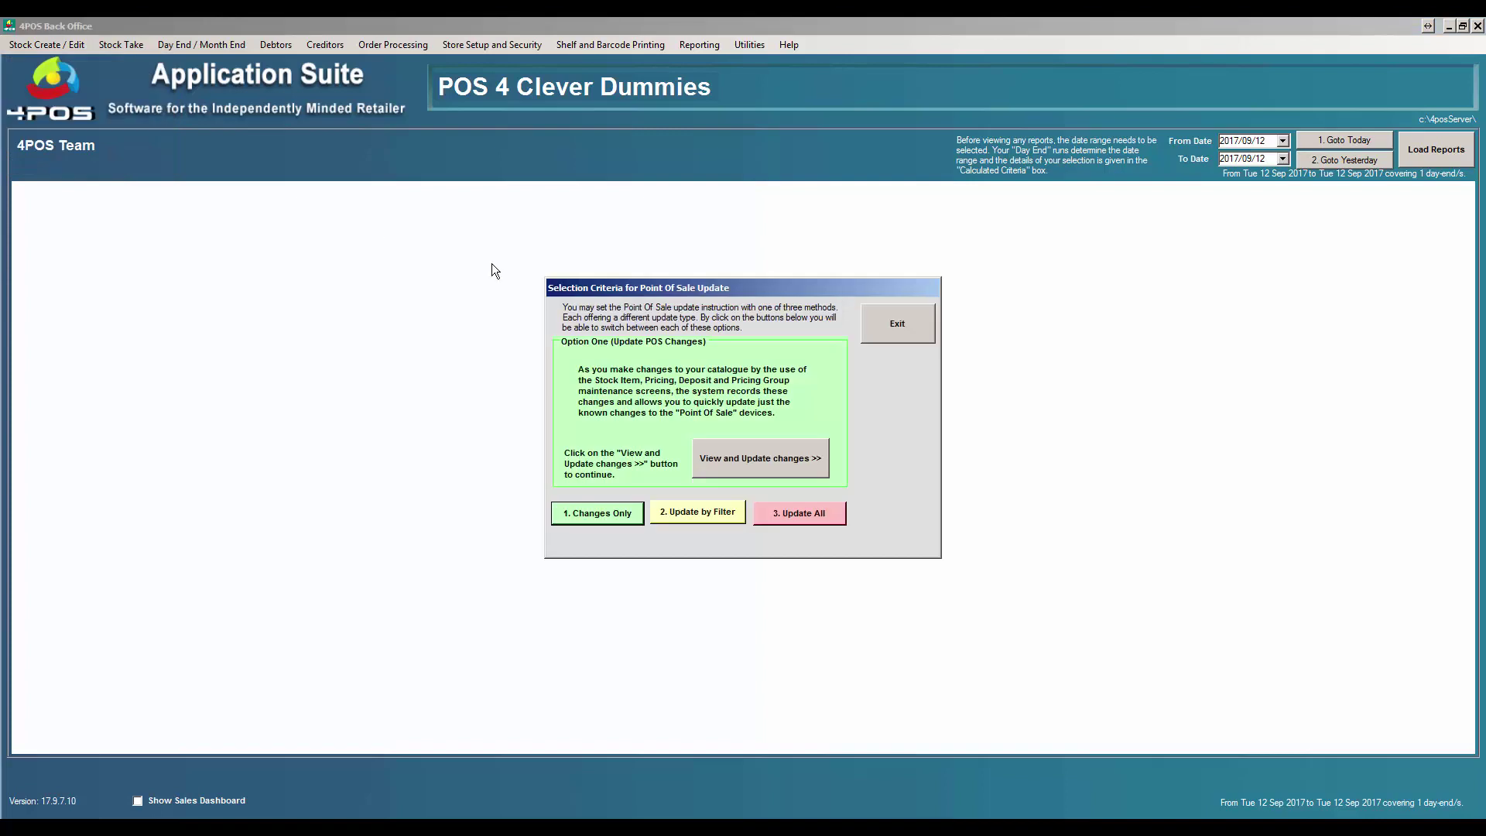
click(786, 514)
click(759, 460)
click(830, 348)
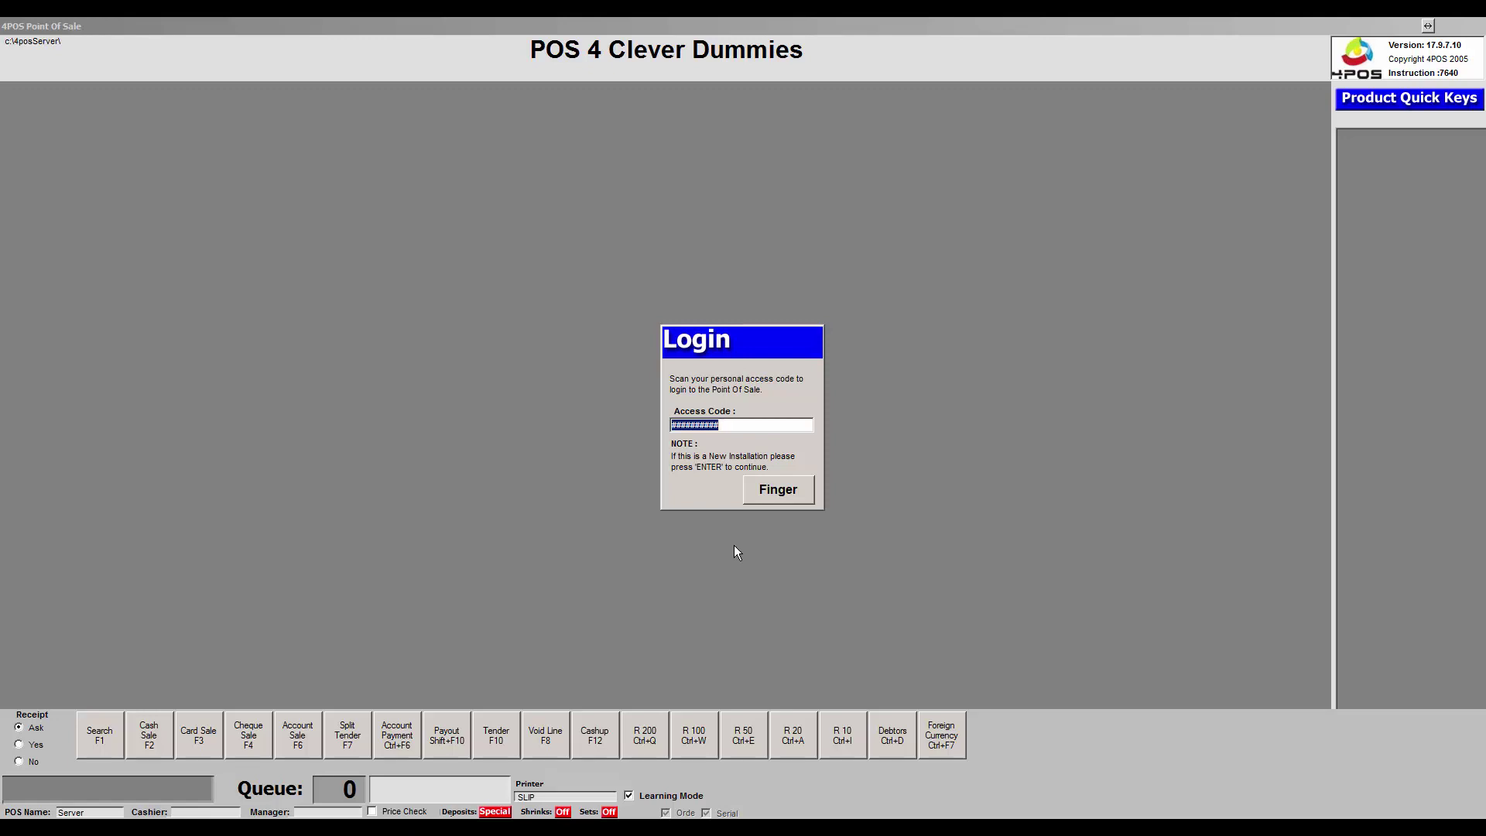
Log in to the POS and add a 12 x case of Black Label Quart 750ml at 115.99
key(Return)
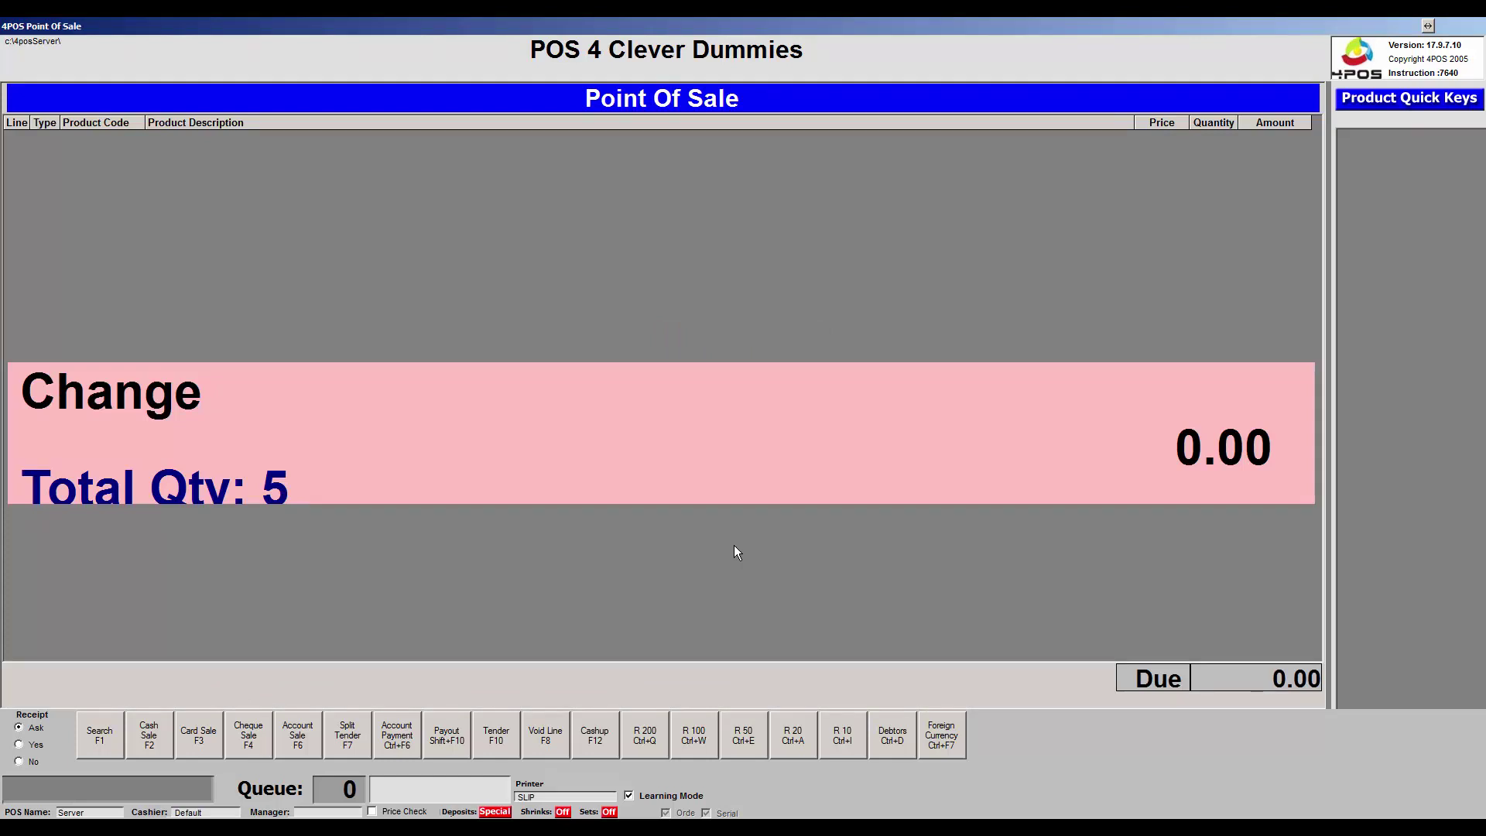
key(F1)
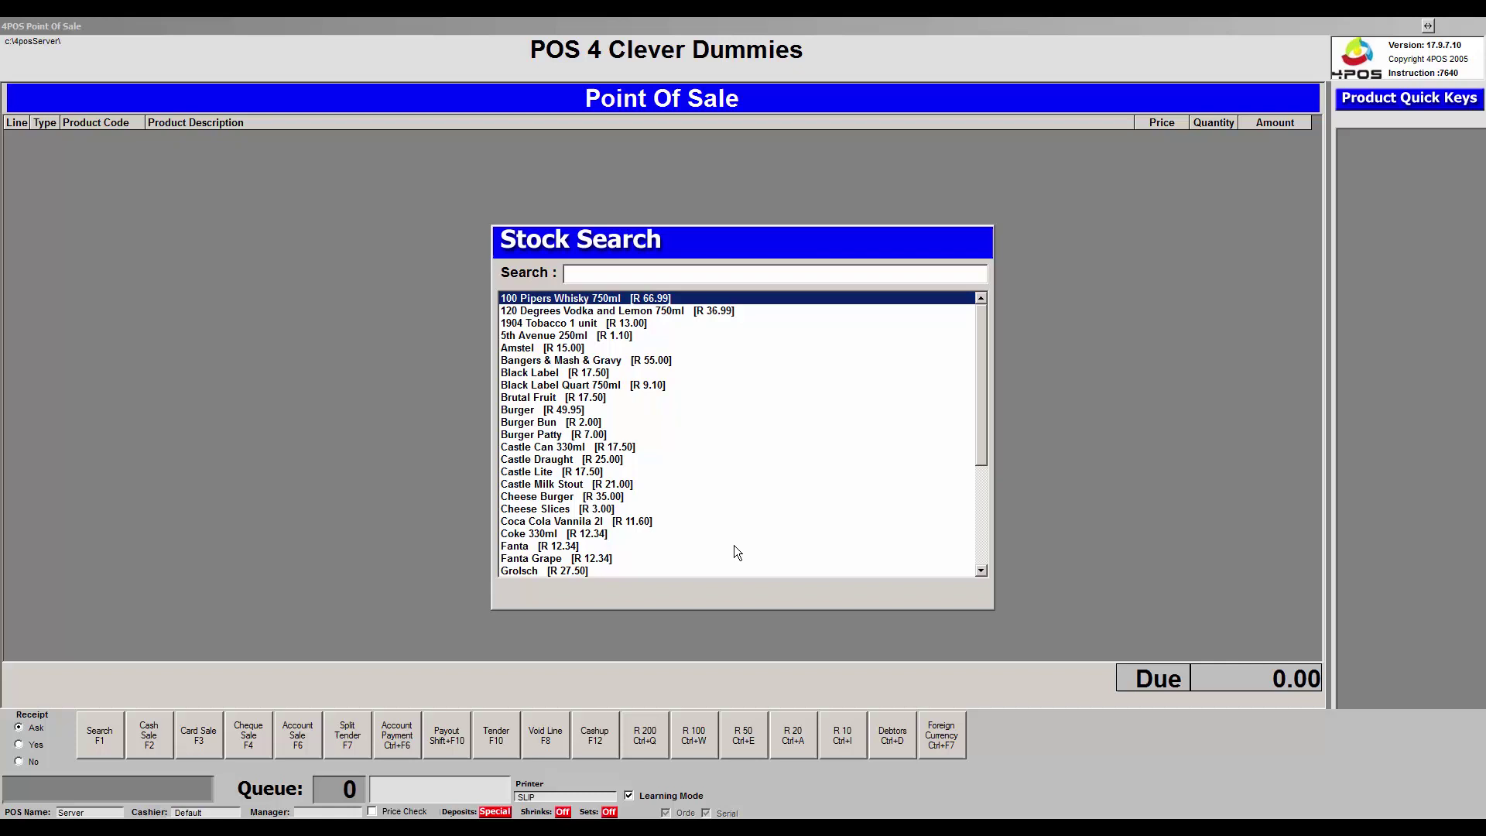
text(black)
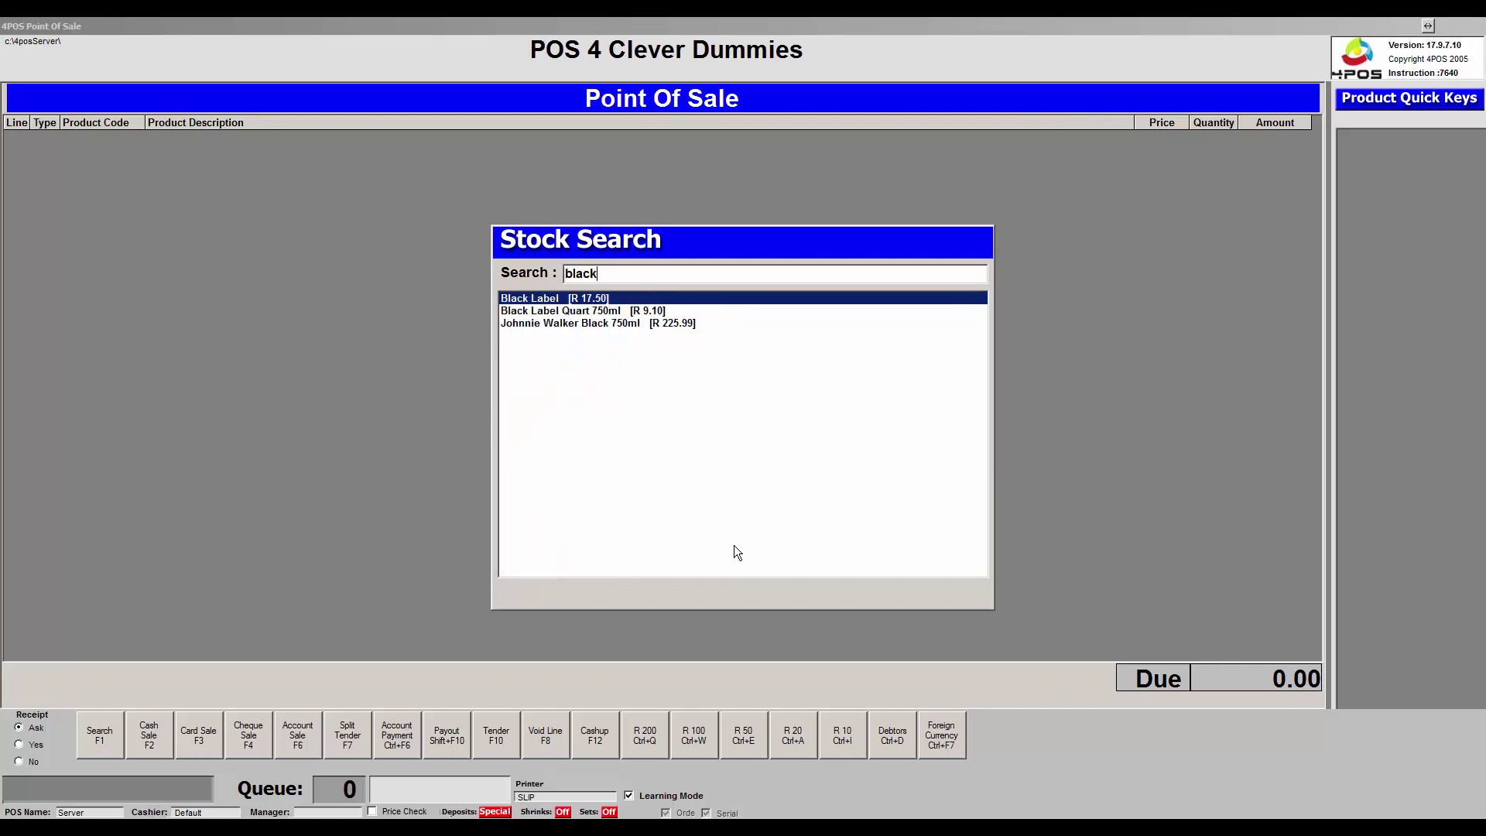
key(Down)
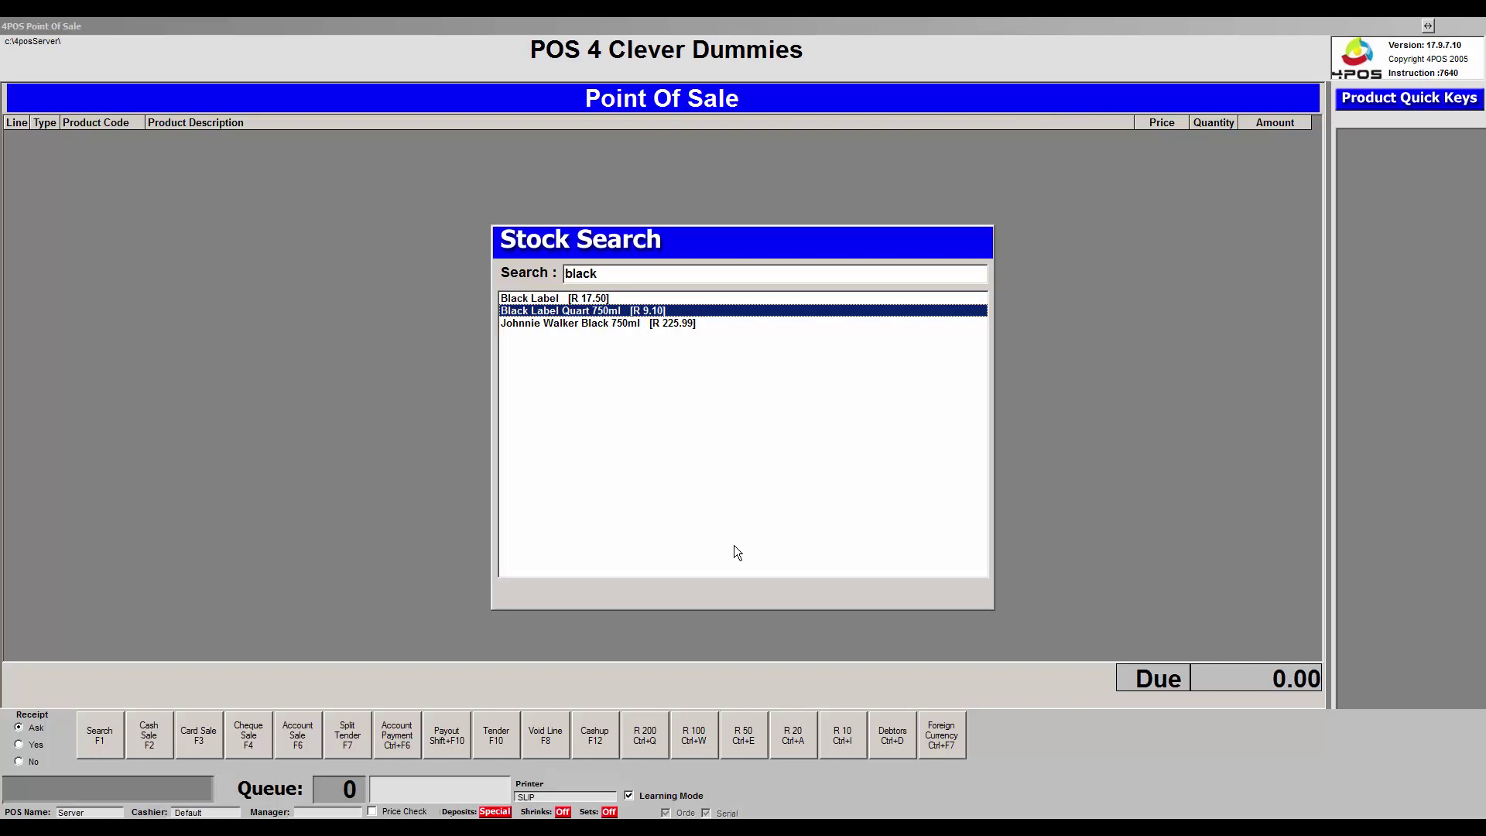
key(Return)
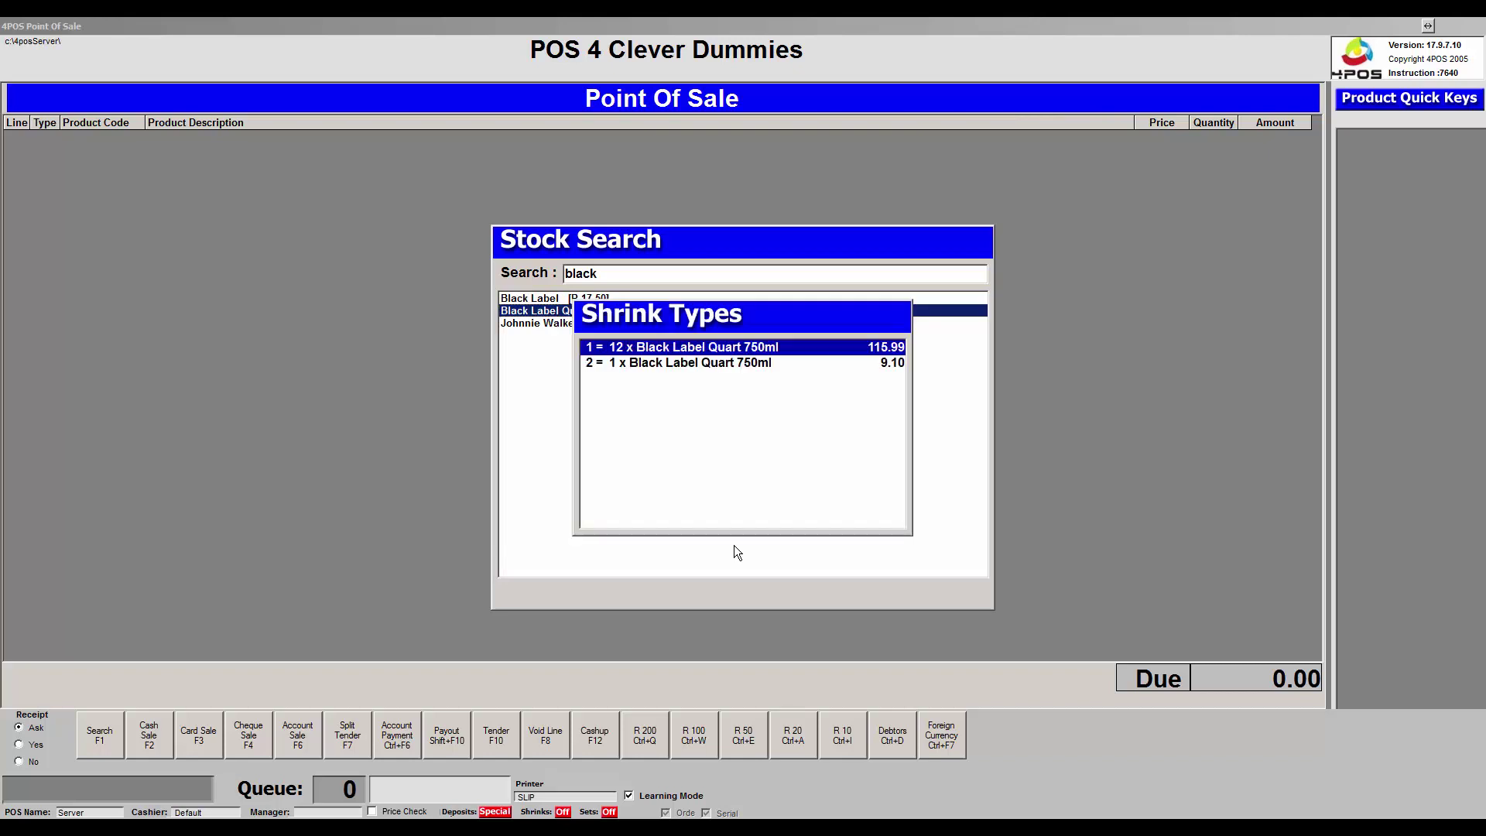
key(Return)
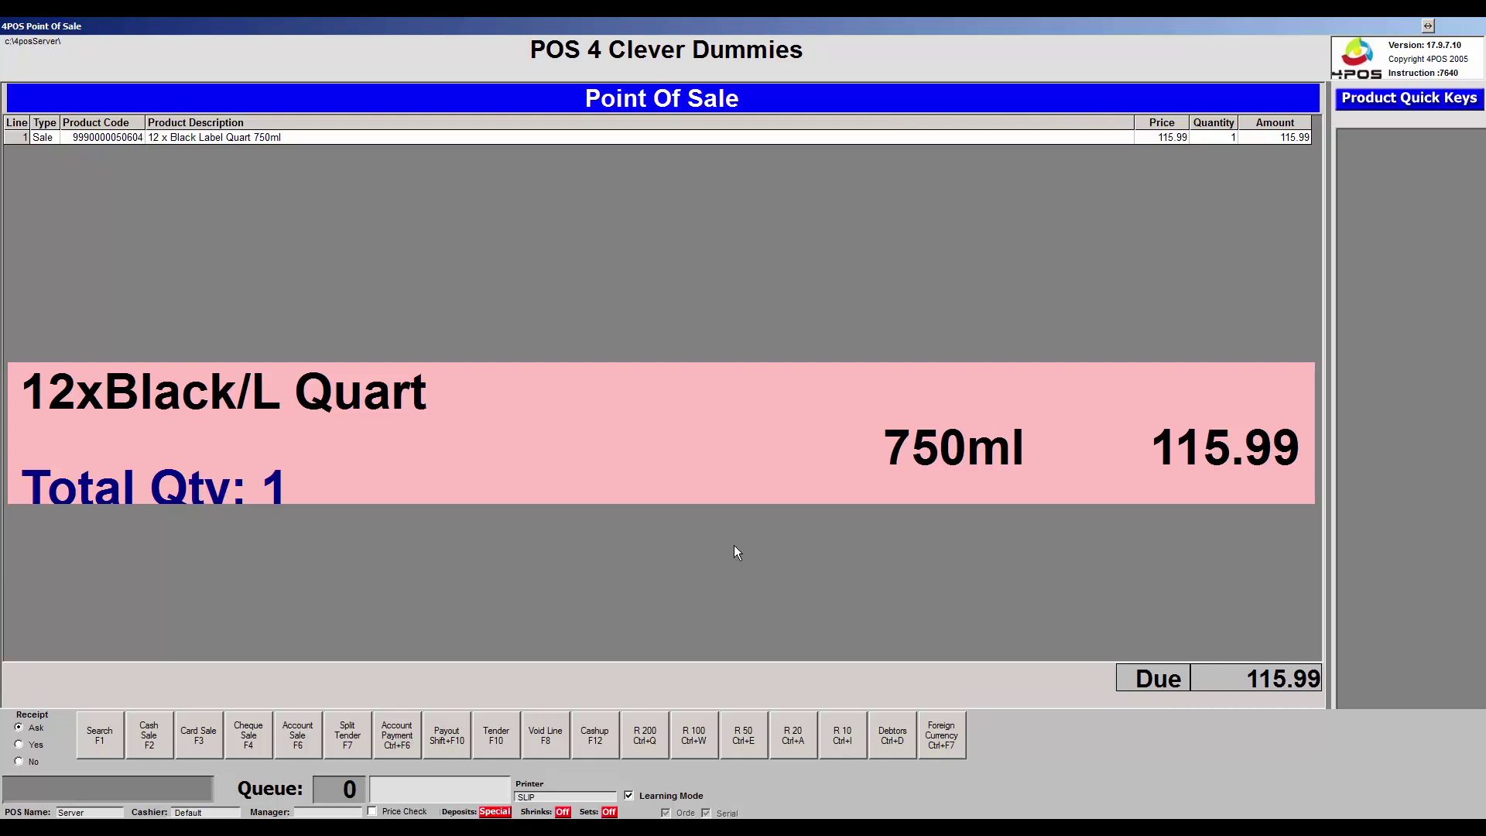
Enter the deposit code b2 in the POS entry box
text(b2)
Choose the '3 = Crate and Bottles' deposit type, adding a -11.00 SAB Quart Brown refund line
key(Return)
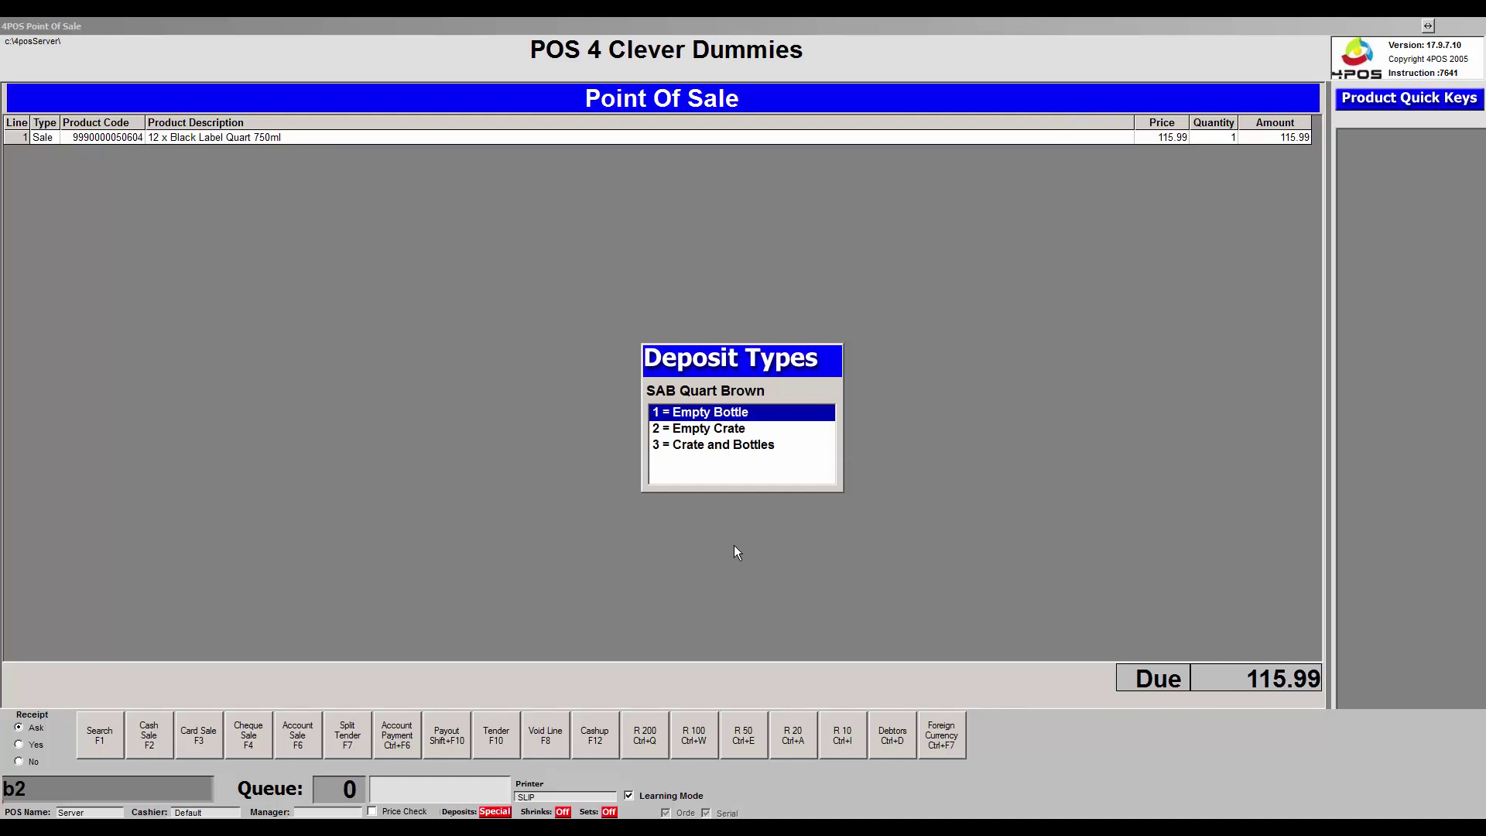
key(Down)
key(Down)
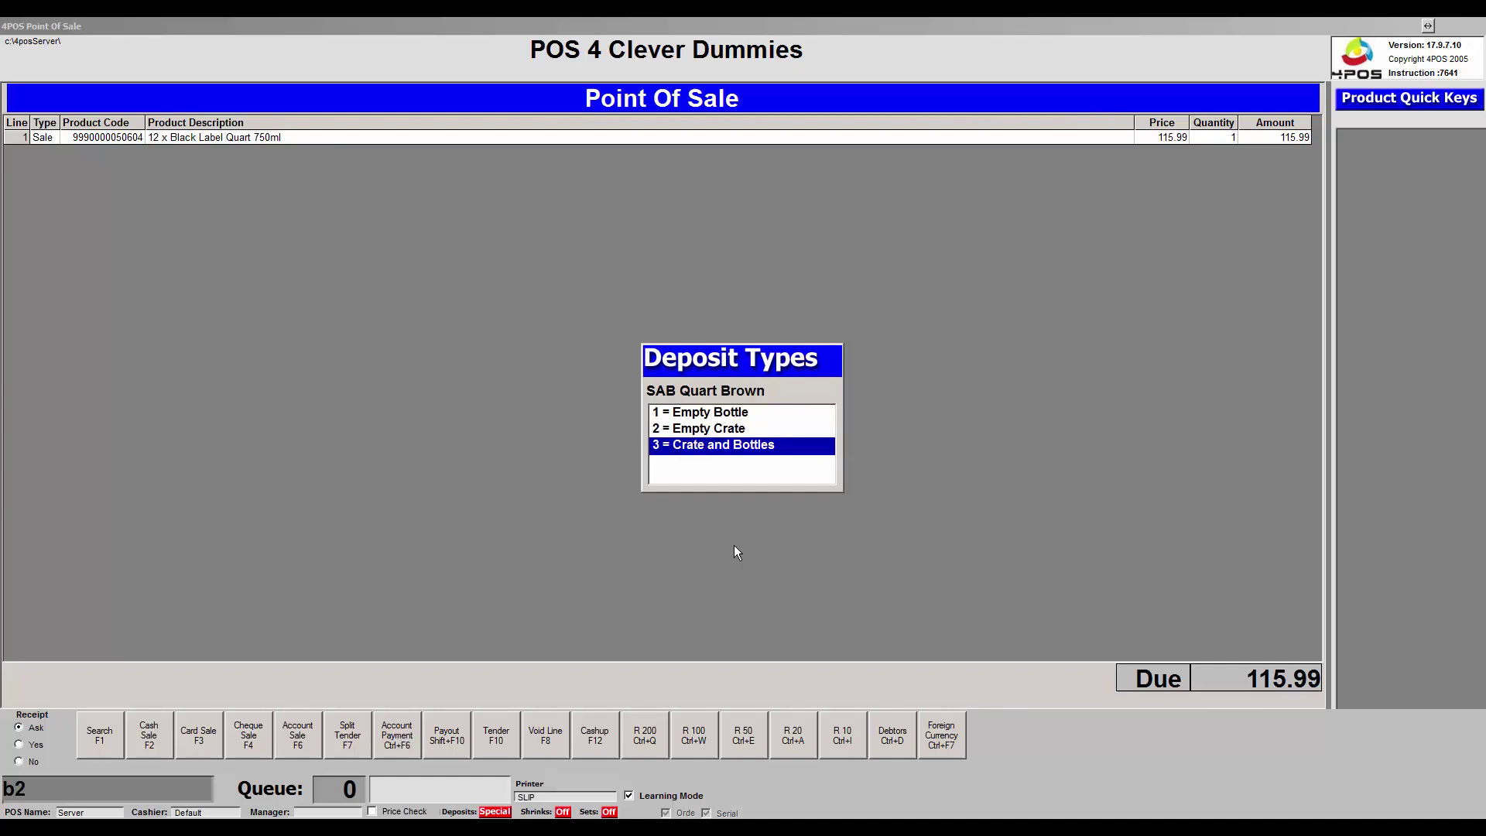
key(Return)
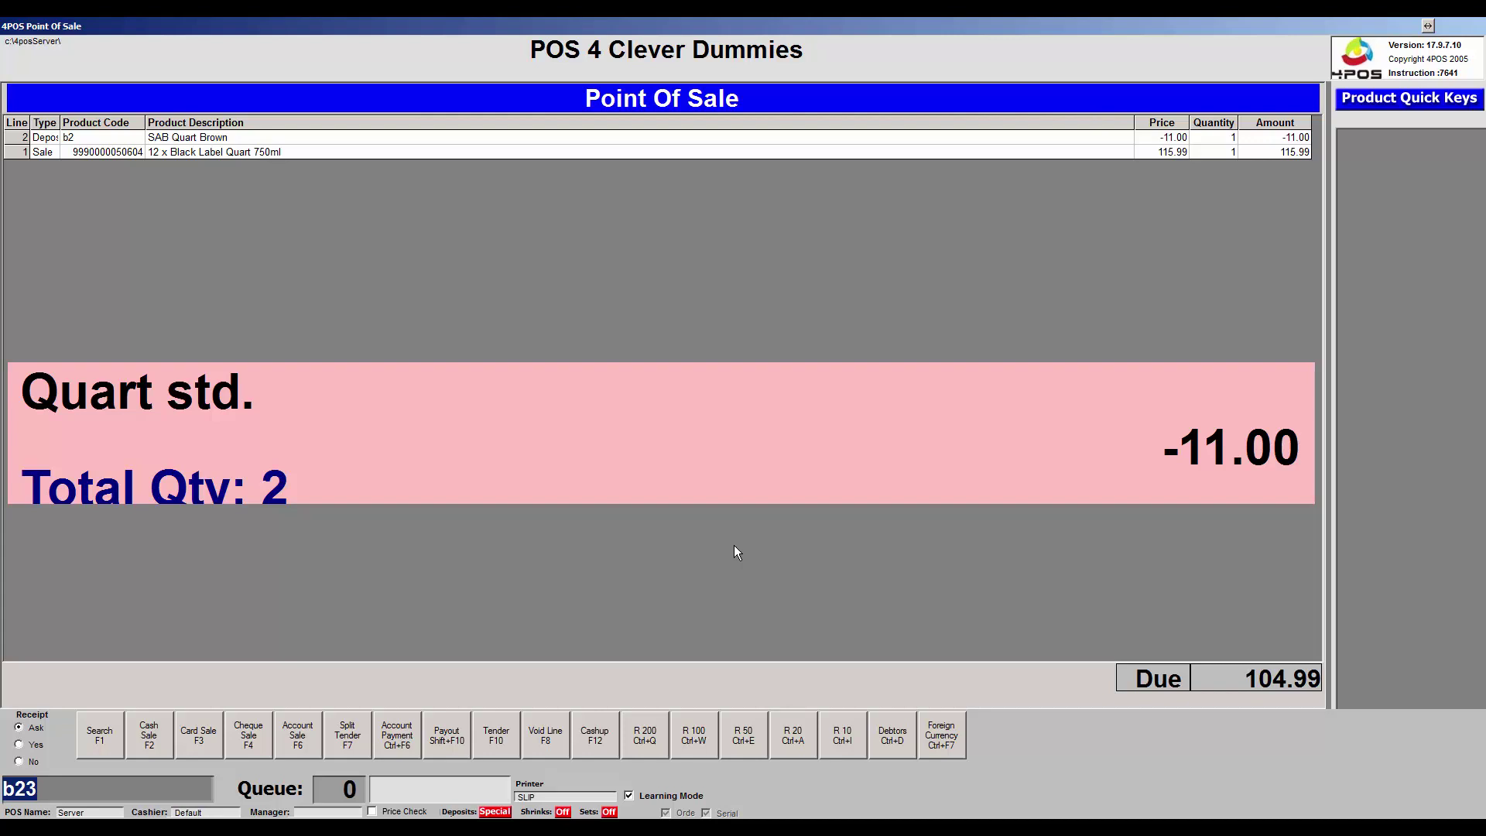
Settle the sale as a 104.80 cash payment, skipping the order and serial number prompts
key(F2)
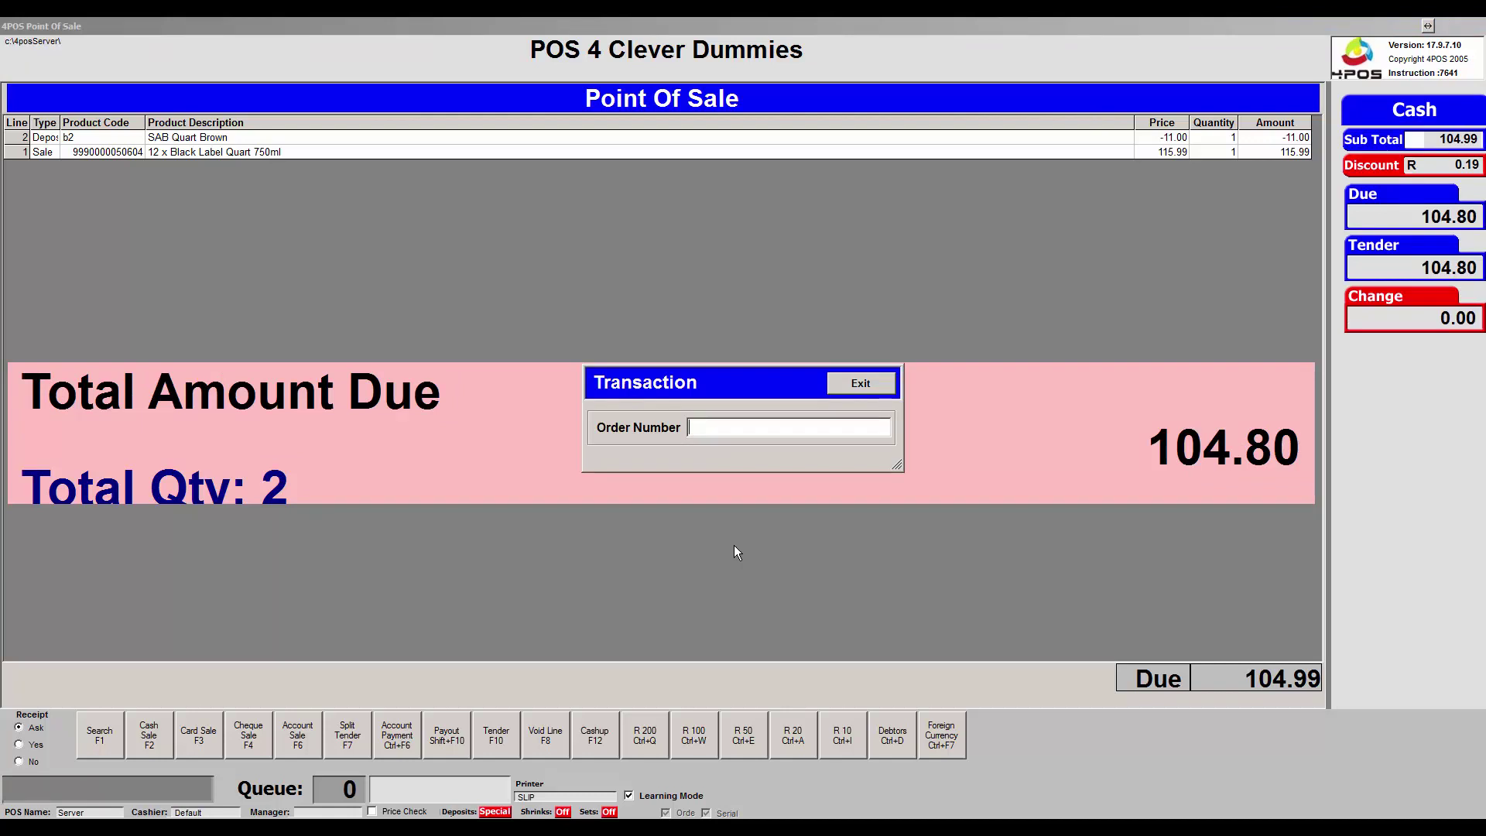
text(t)
key(Return)
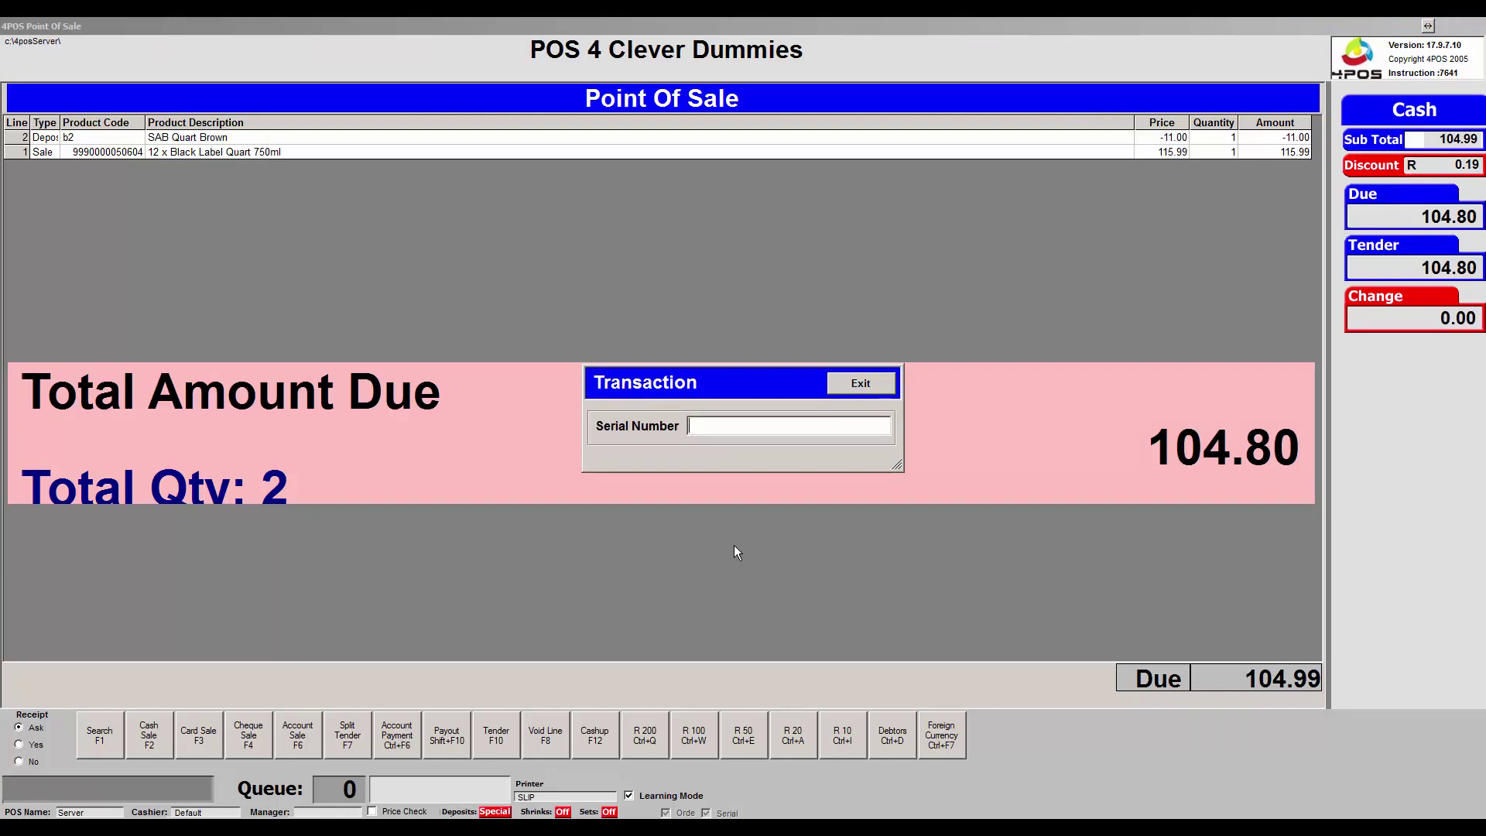
key(Return)
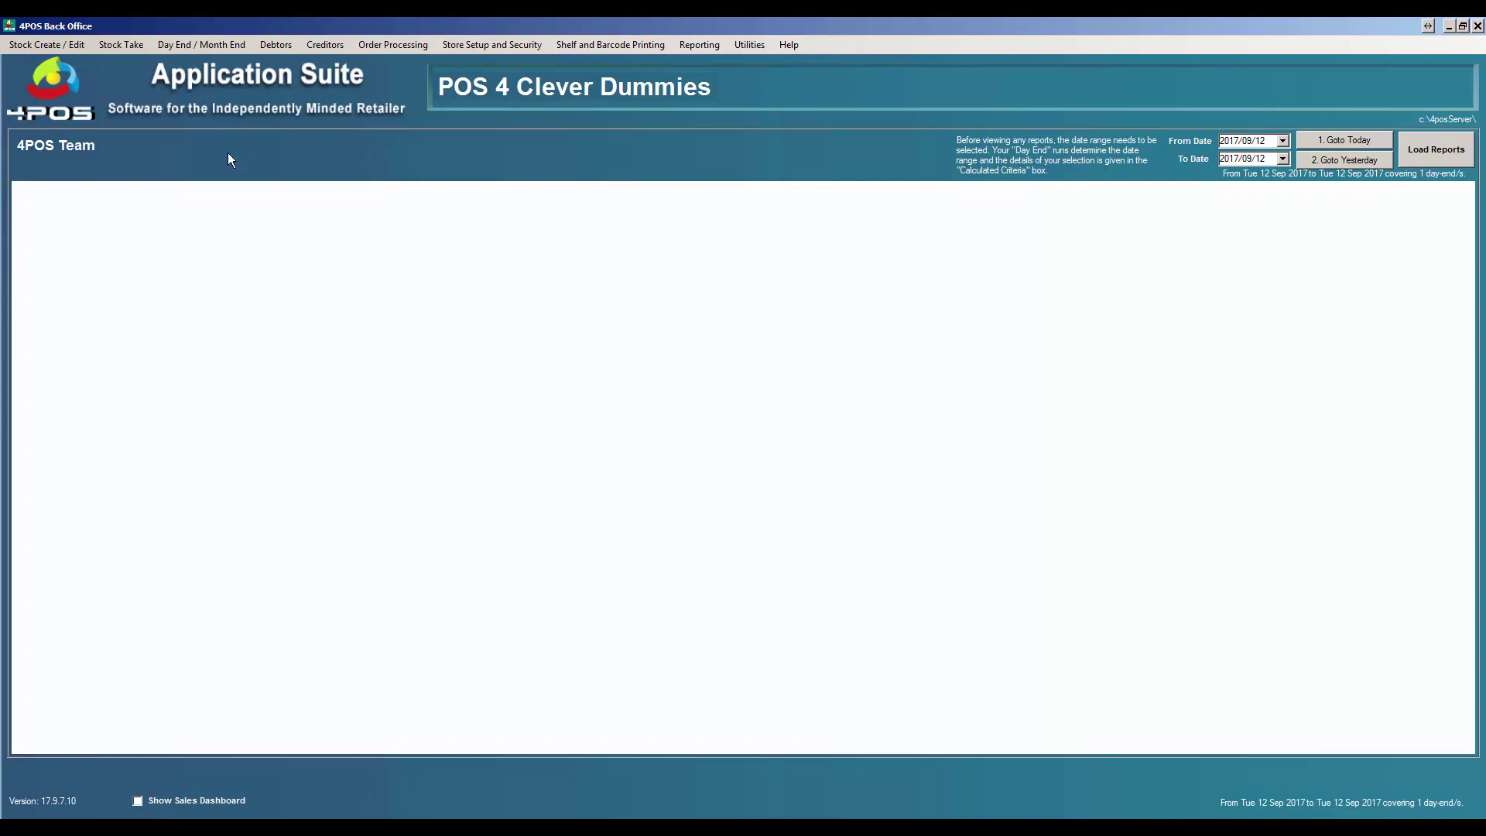
Open Stock Take > Deposit Stock Adjustments for the Default Warehouse
click(118, 44)
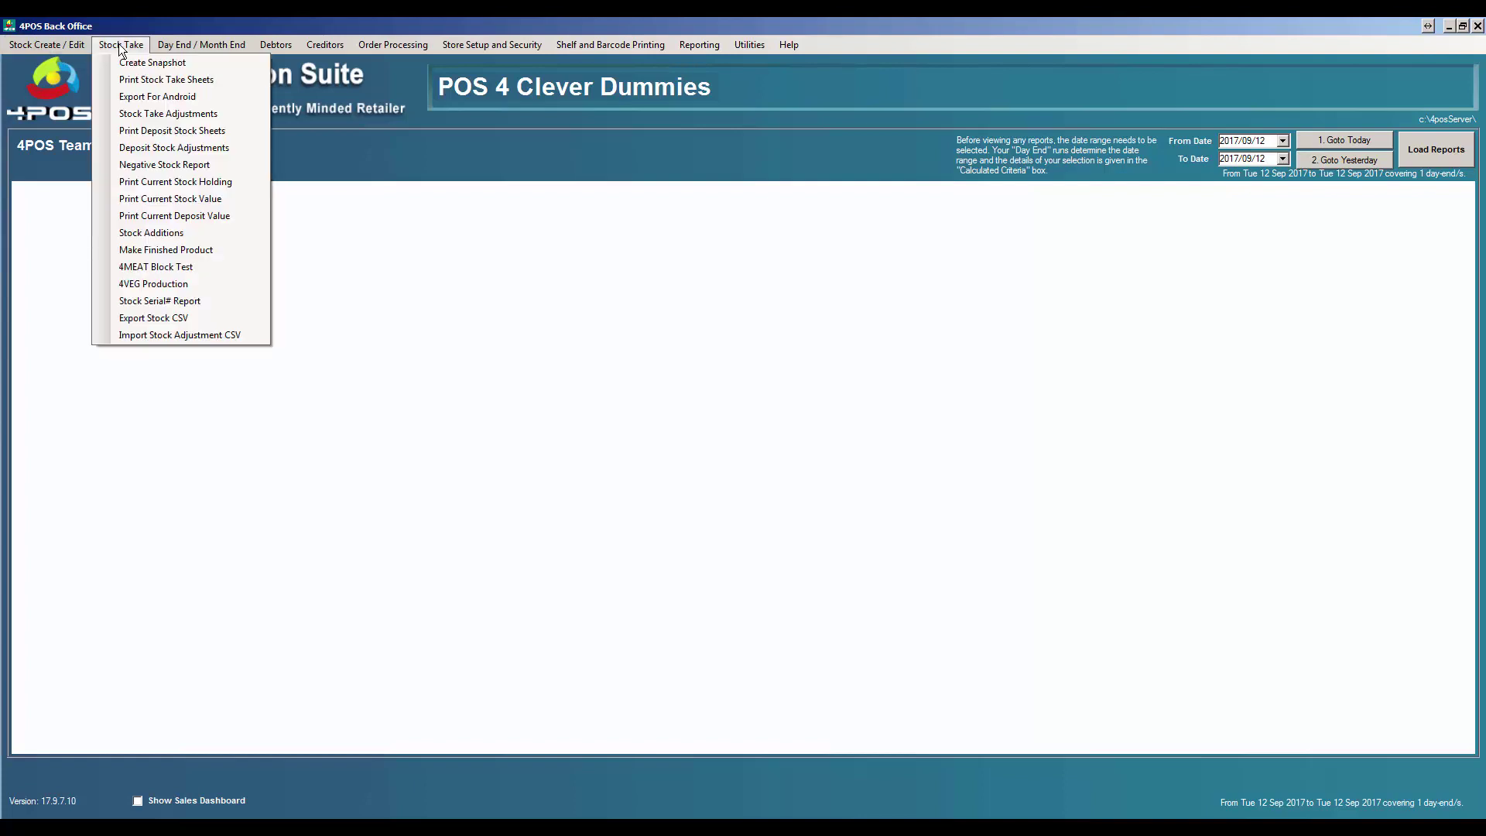
click(200, 150)
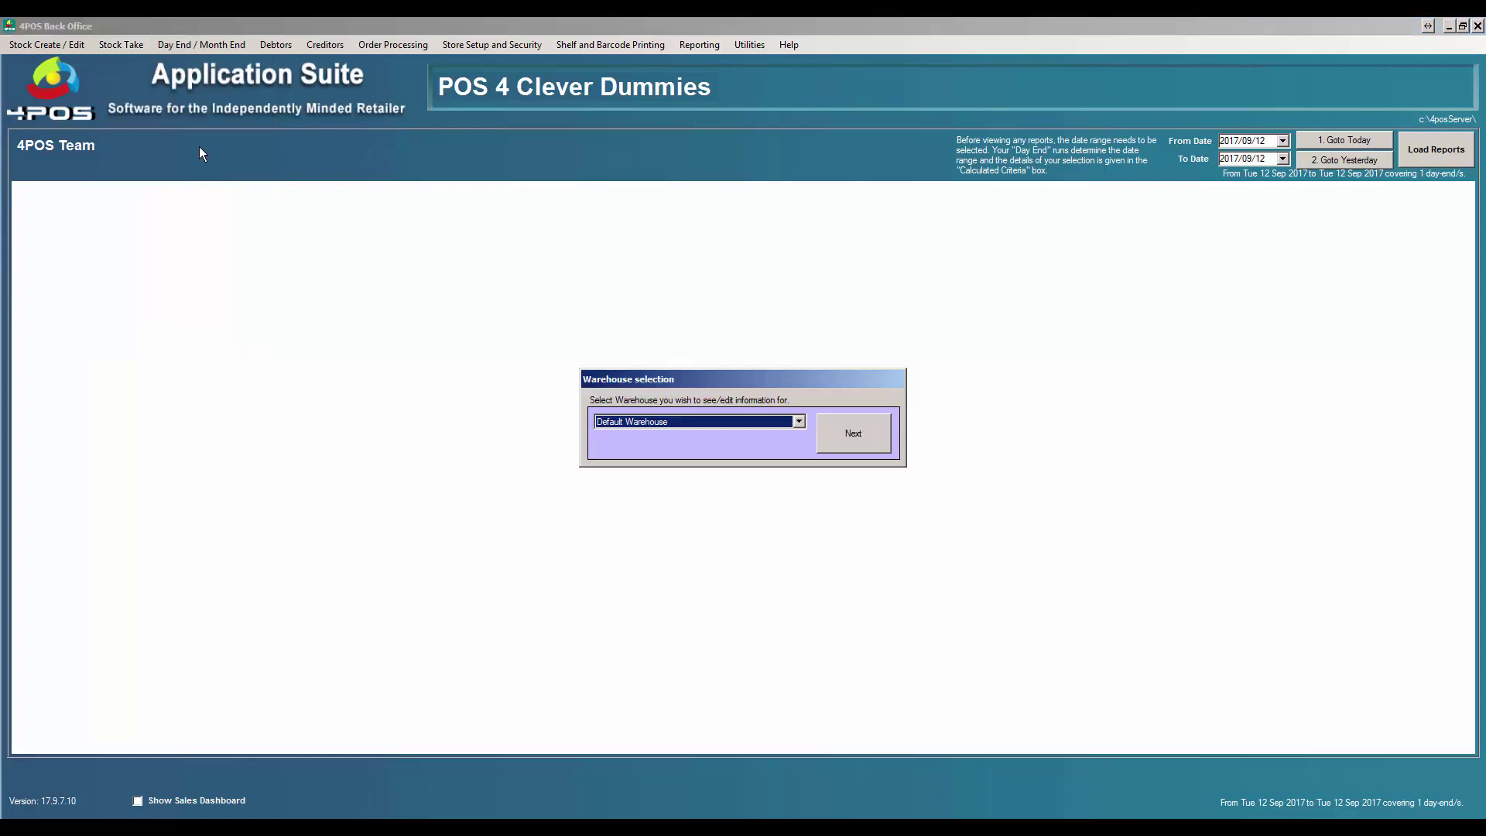
click(867, 433)
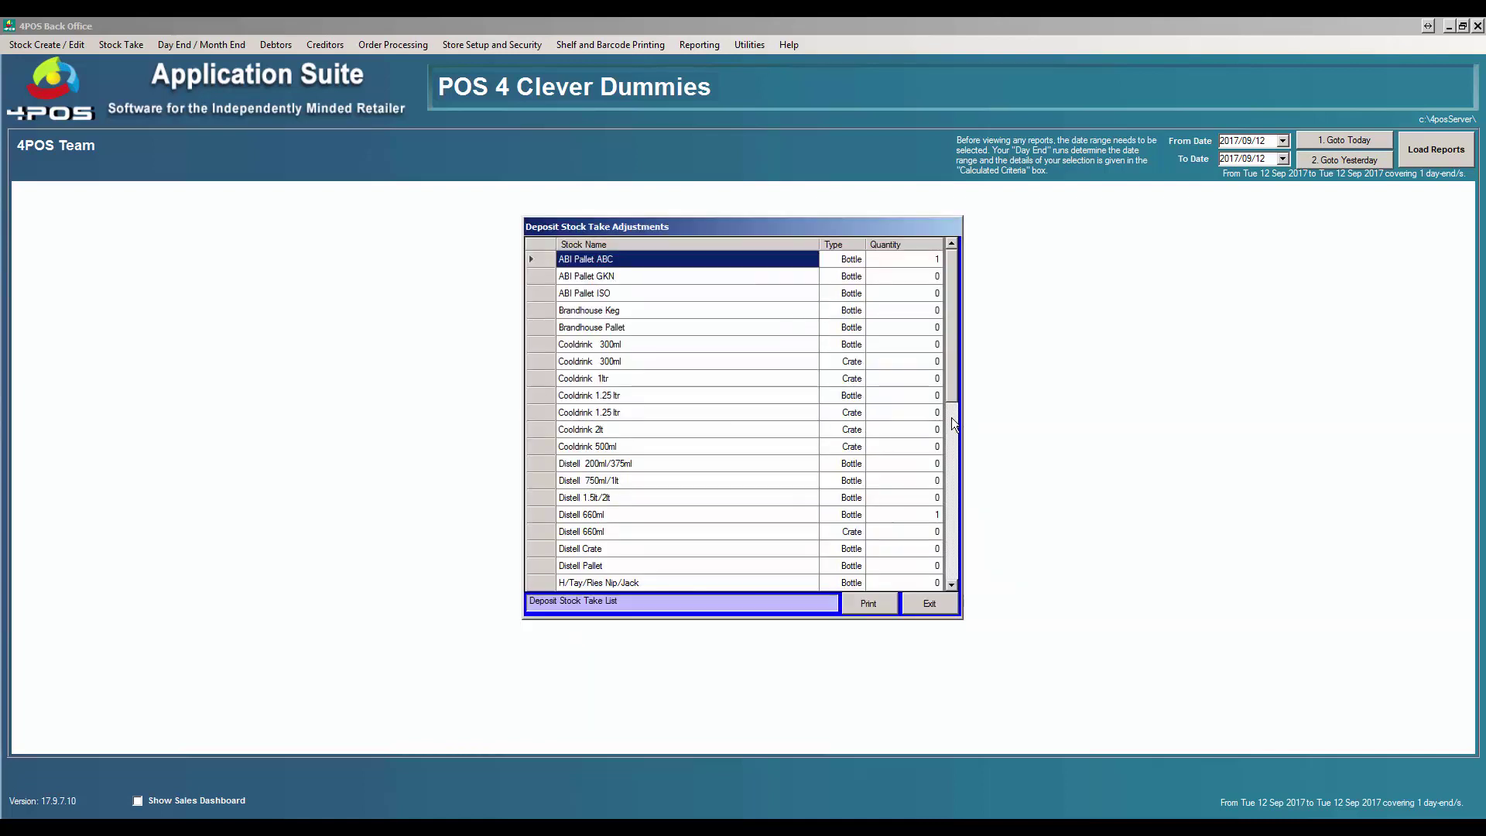
In the deposit grid, enter 2 for SAB Pint Brown Crate and 24 for SAB Quart Brown Bottle
drag(951, 381, 962, 567)
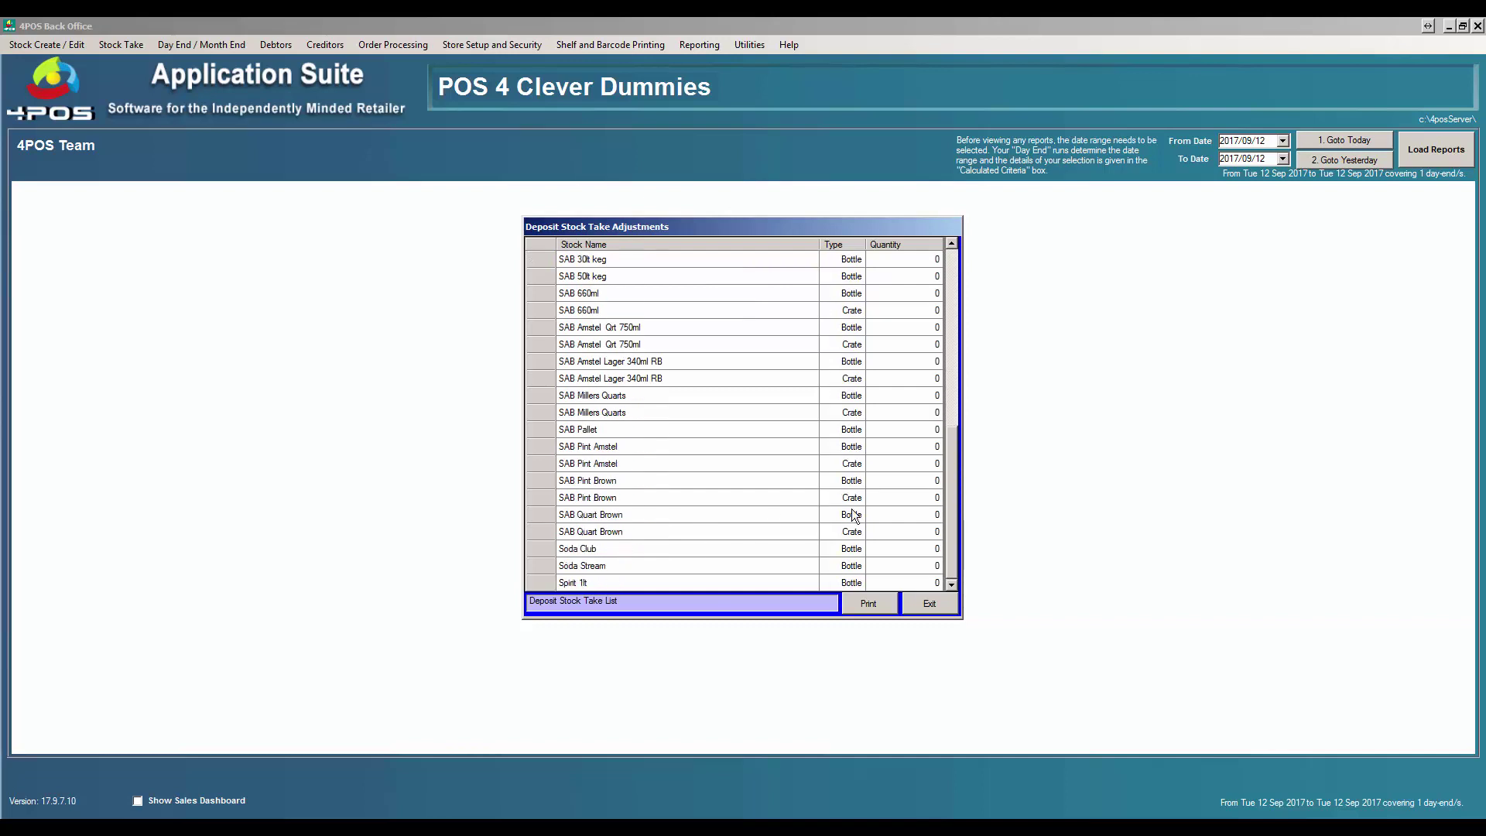
click(920, 502)
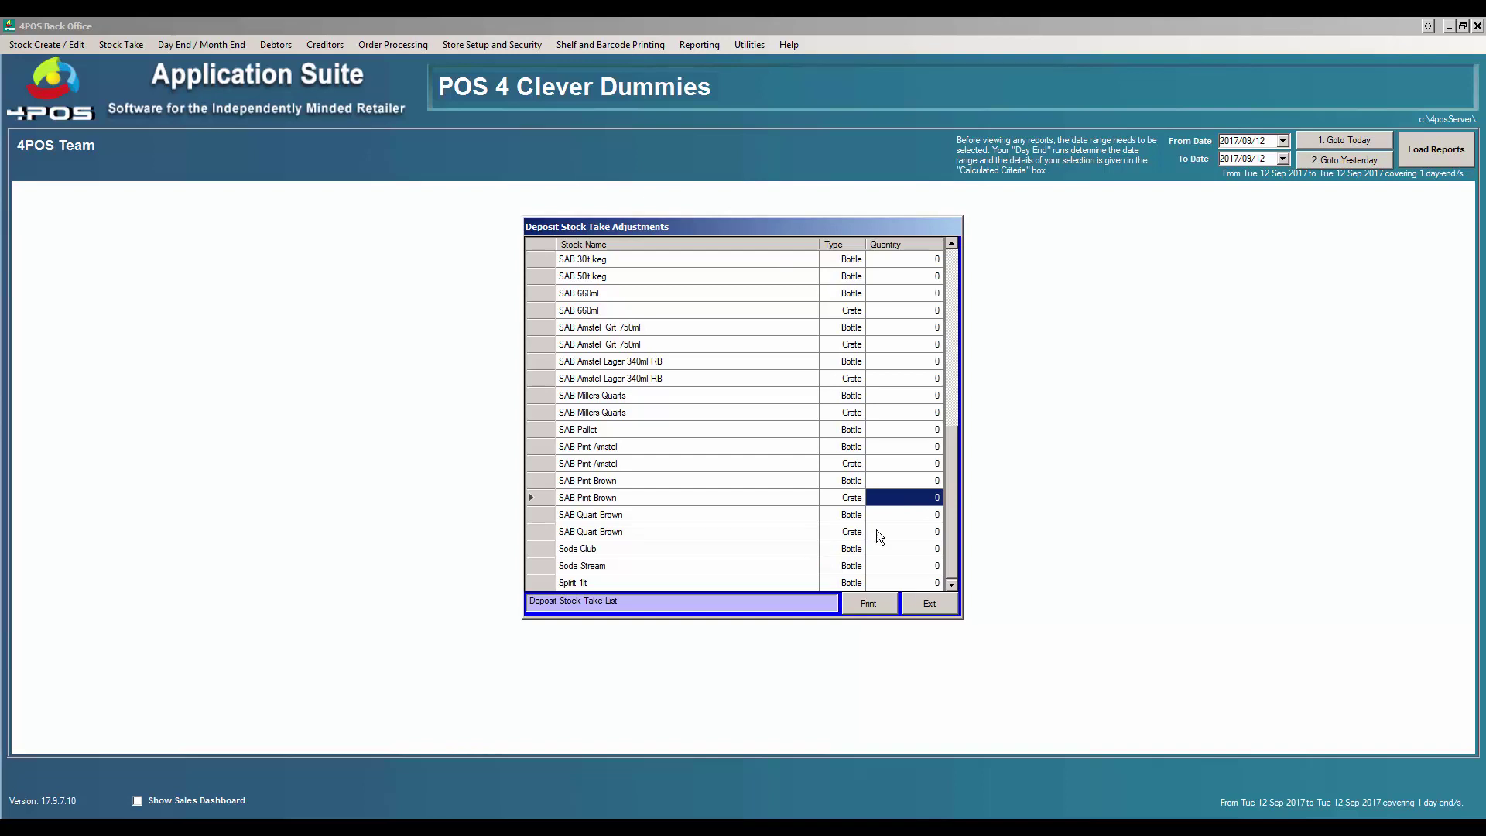
text(2)
text(24)
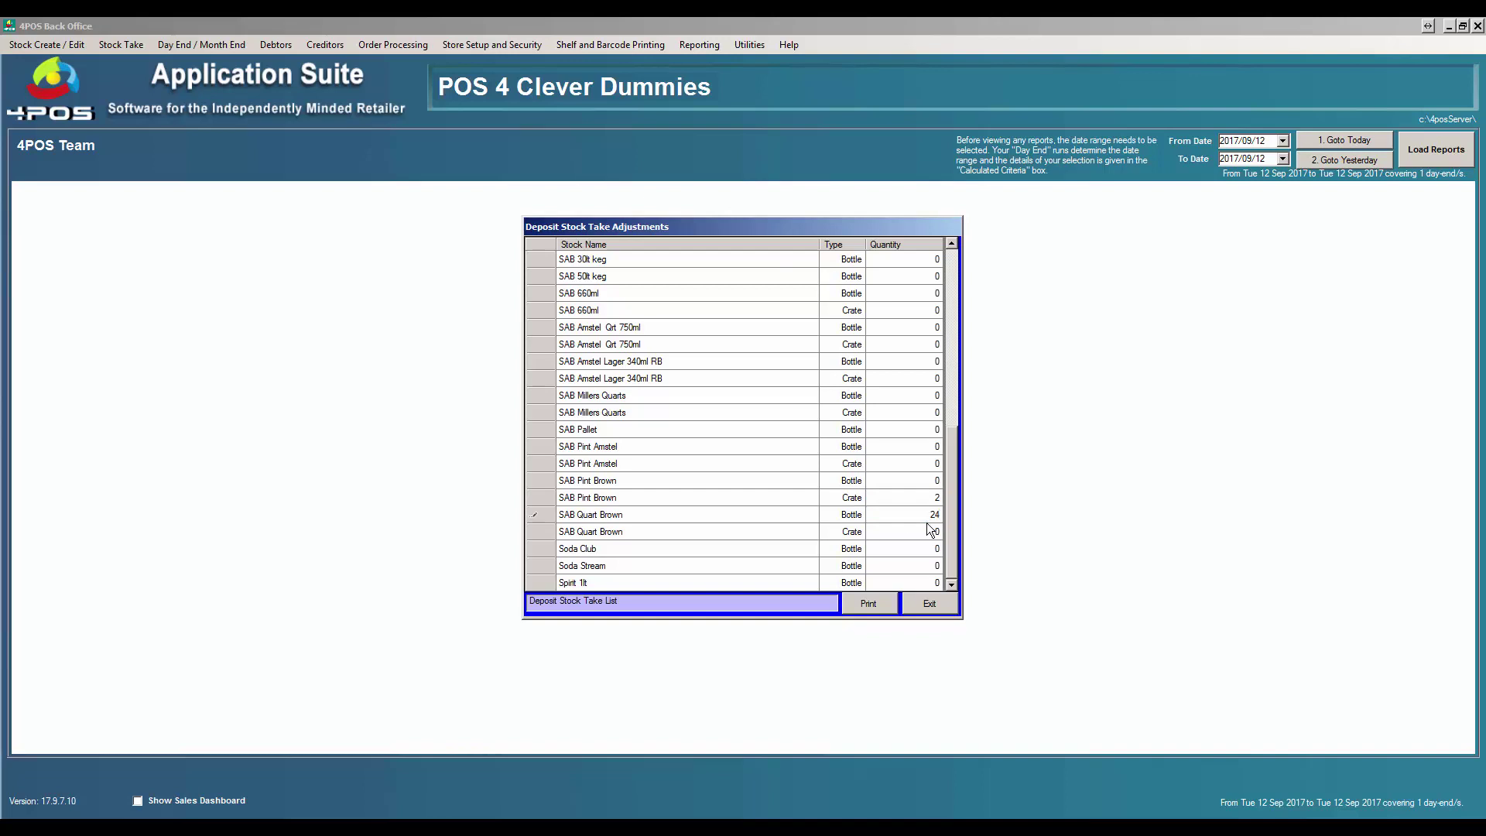